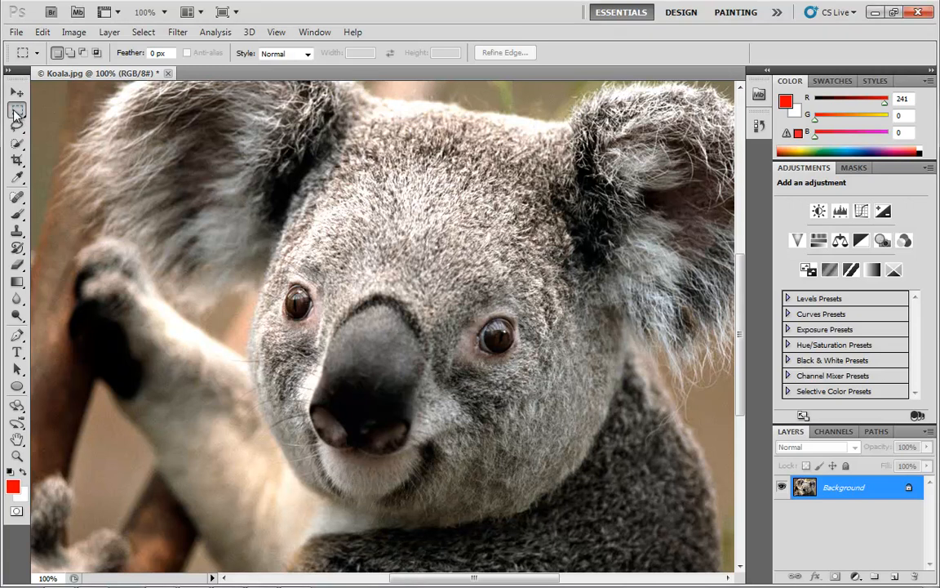
Draw a wide rectangular marquee across the koala's forehead and eyes with the Rectangular Marquee Tool, and clear it.
{"action": "left_click", "coordinate": [16, 111]}
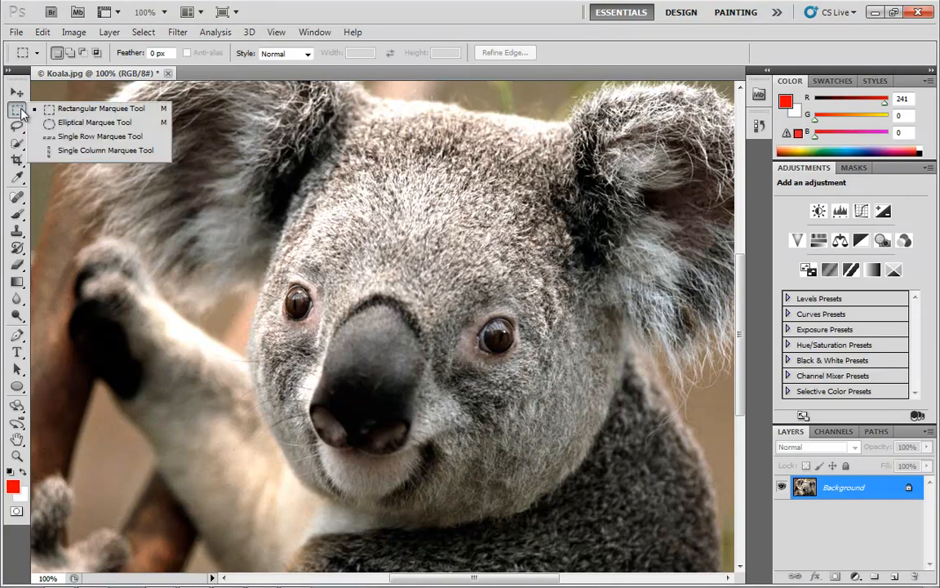
{"action": "left_click", "coordinate": [109, 110]}
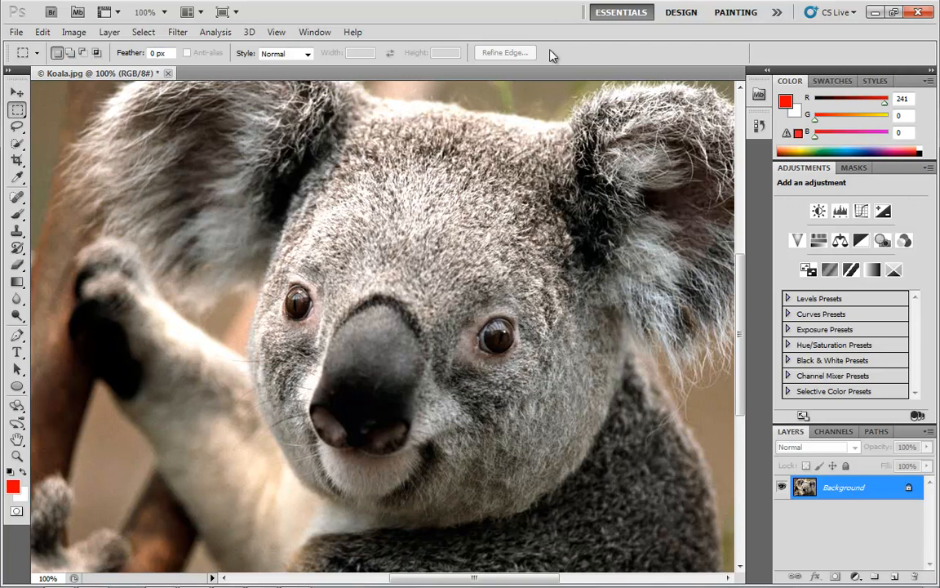
{"action": "left_click_drag", "start_coordinate": [178, 193], "coordinate": [584, 404]}
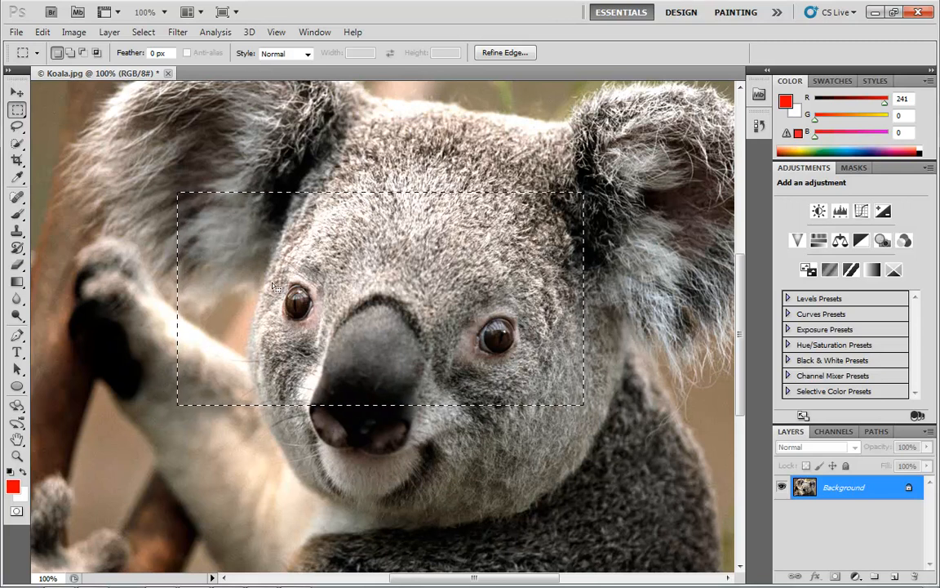
{"action": "left_click", "coordinate": [230, 166]}
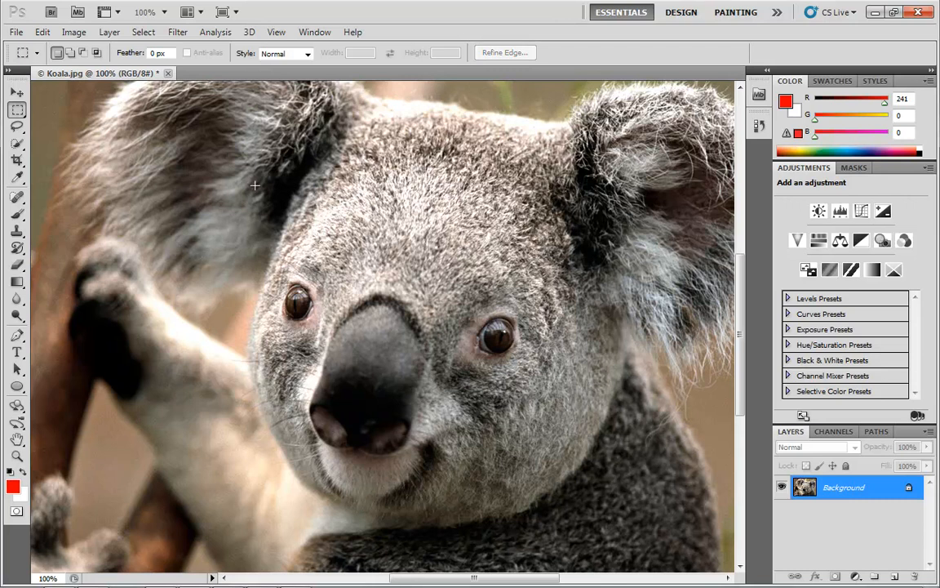
Try painting red with the Brush inside a rectangular selection over the koala's nose and one eye, and undo the painting.
{"action": "mouse_move", "coordinate": [376, 258]}
{"action": "left_mouse_down"}
{"action": "mouse_move", "coordinate": [432, 419]}
{"action": "mouse_move", "coordinate": [510, 421]}
{"action": "left_mouse_up"}
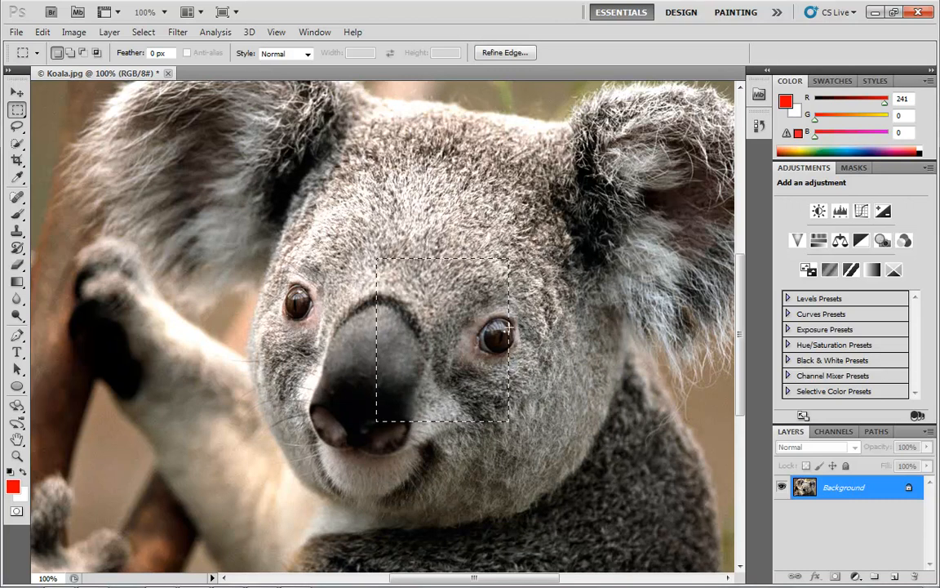
{"action": "left_click", "coordinate": [17, 214]}
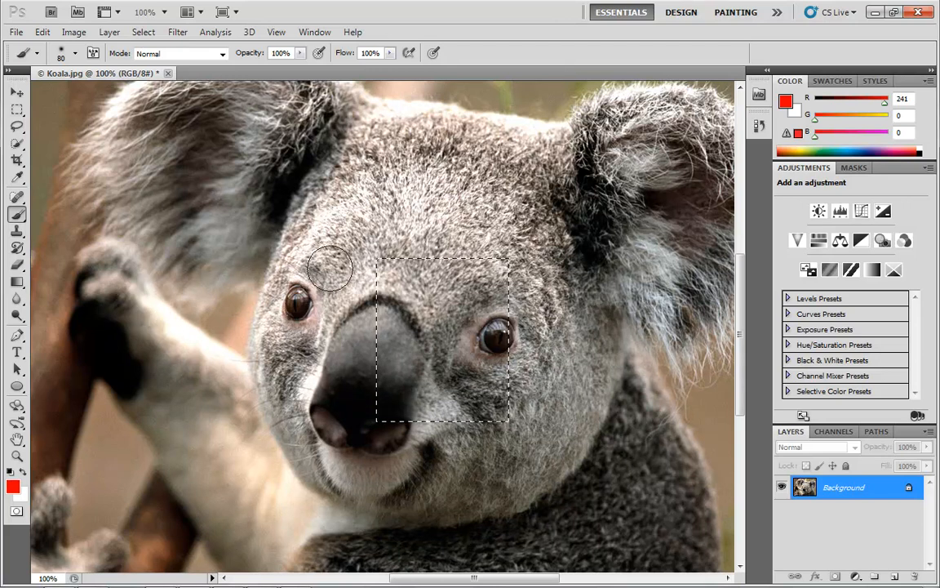
{"action": "mouse_move", "coordinate": [418, 269]}
{"action": "left_mouse_down"}
{"action": "mouse_move", "coordinate": [523, 269]}
{"action": "mouse_move", "coordinate": [354, 313]}
{"action": "mouse_move", "coordinate": [526, 306]}
{"action": "mouse_move", "coordinate": [377, 336]}
{"action": "mouse_move", "coordinate": [331, 367]}
{"action": "mouse_move", "coordinate": [472, 328]}
{"action": "mouse_move", "coordinate": [552, 341]}
{"action": "mouse_move", "coordinate": [440, 361]}
{"action": "left_mouse_up"}
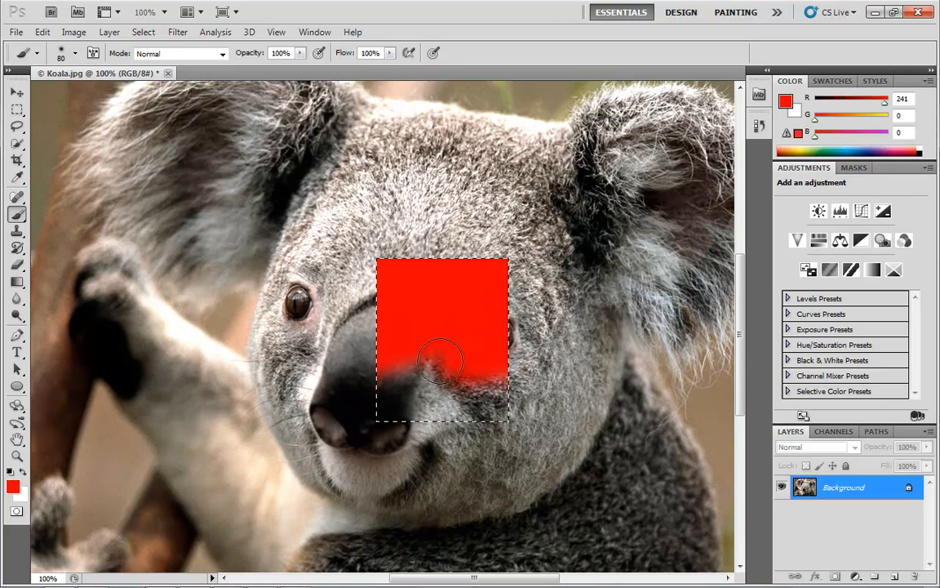
{"action": "mouse_move", "coordinate": [398, 422]}
{"action": "left_mouse_down"}
{"action": "mouse_move", "coordinate": [504, 395]}
{"action": "mouse_move", "coordinate": [450, 426]}
{"action": "mouse_move", "coordinate": [507, 435]}
{"action": "left_mouse_up"}
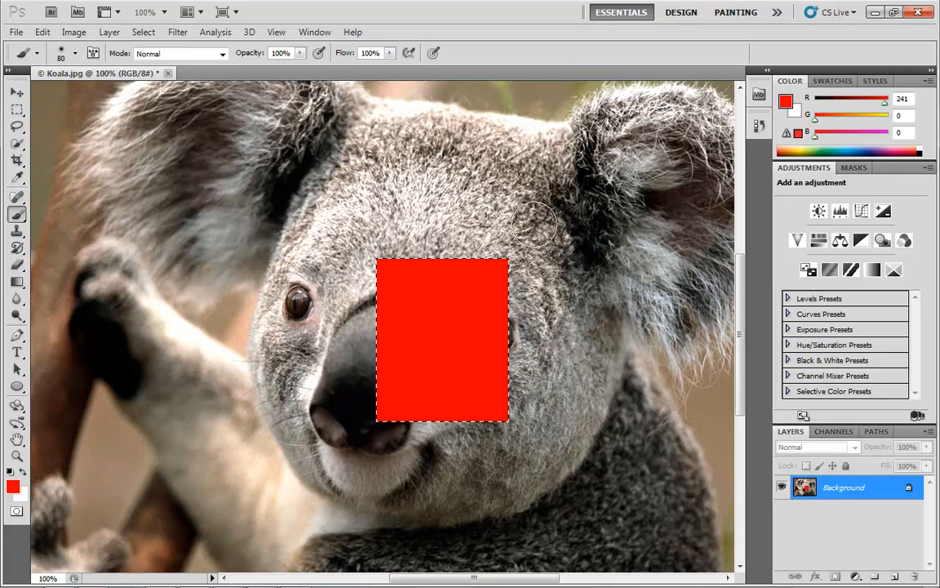
{"action": "key", "text": "ctrl+z"}
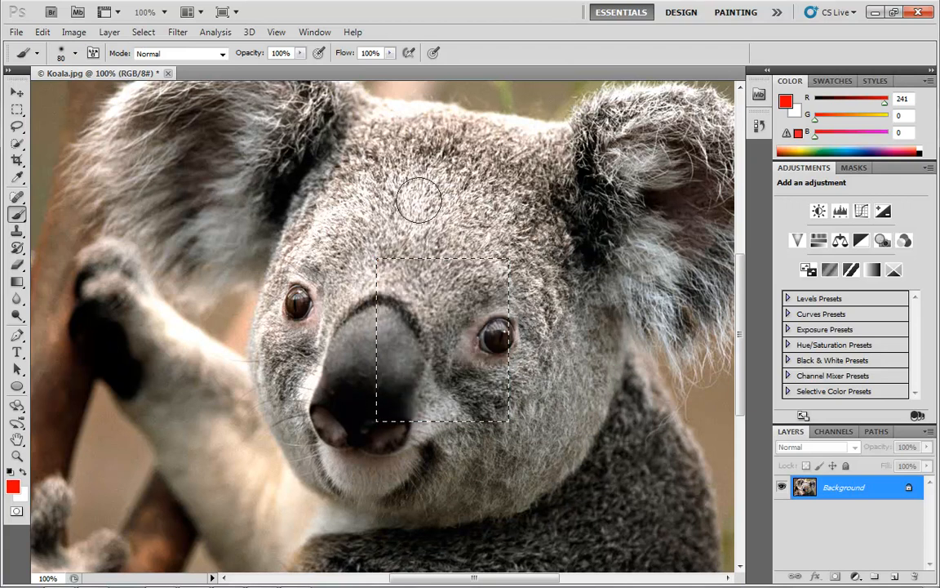
Replace the current selection with a new rectangular marquee over the koala's lower forehead and nose, and deselect it.
{"action": "left_click", "coordinate": [18, 109]}
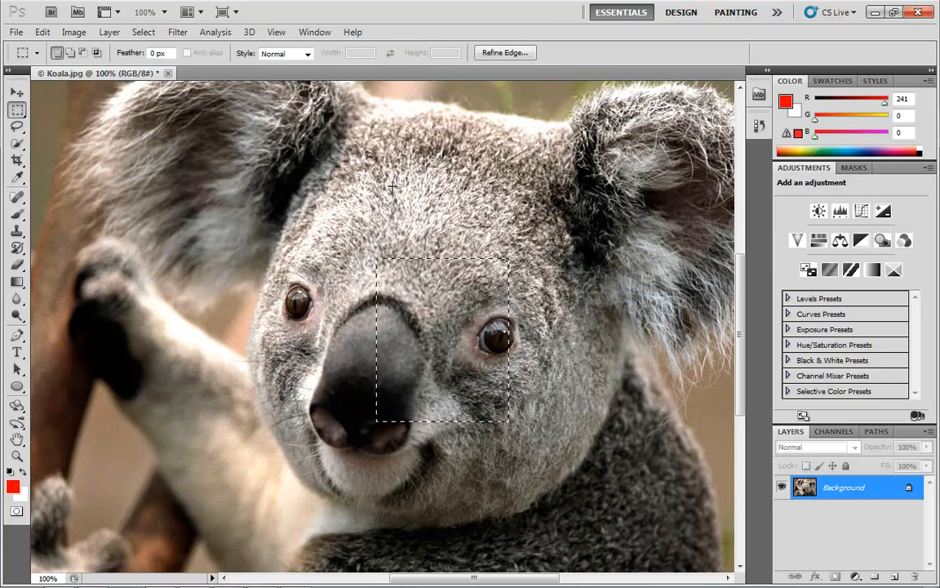
{"action": "left_click", "coordinate": [421, 173]}
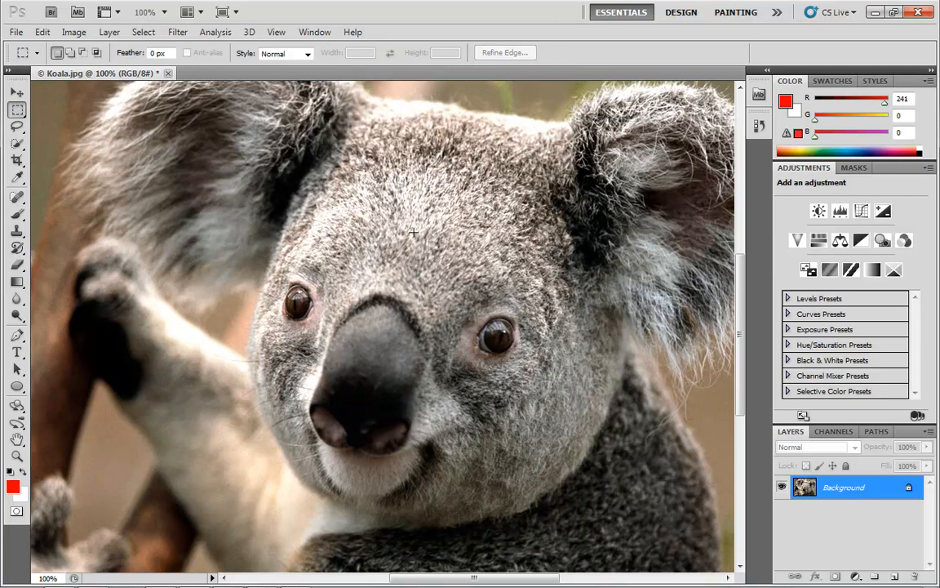
{"action": "left_click_drag", "start_coordinate": [344, 235], "coordinate": [493, 429]}
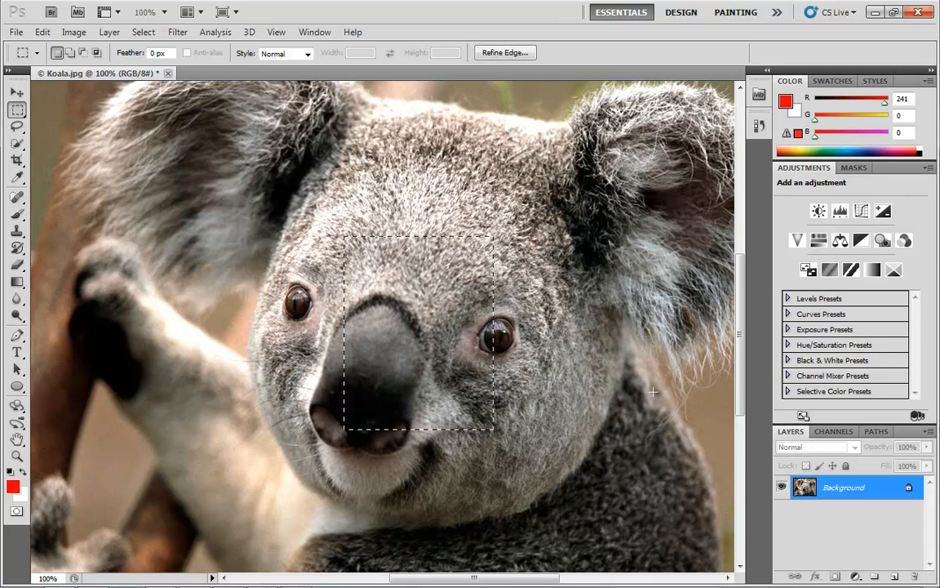
{"action": "key", "text": "ctrl+d"}
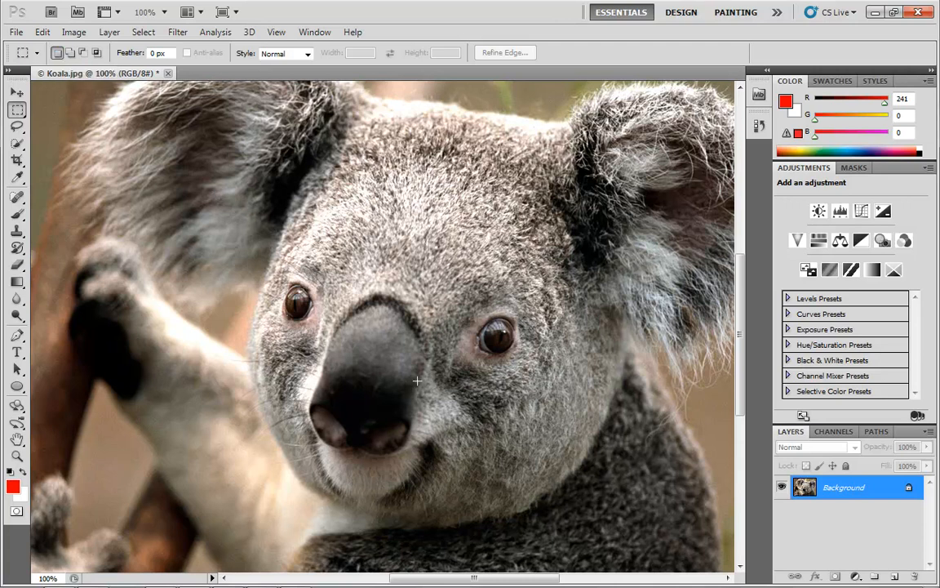
Select both of the koala's eyes with separate rectangular marquees, using the Add to selection mode for the second eye.
{"action": "left_click_drag", "start_coordinate": [275, 275], "coordinate": [322, 327]}
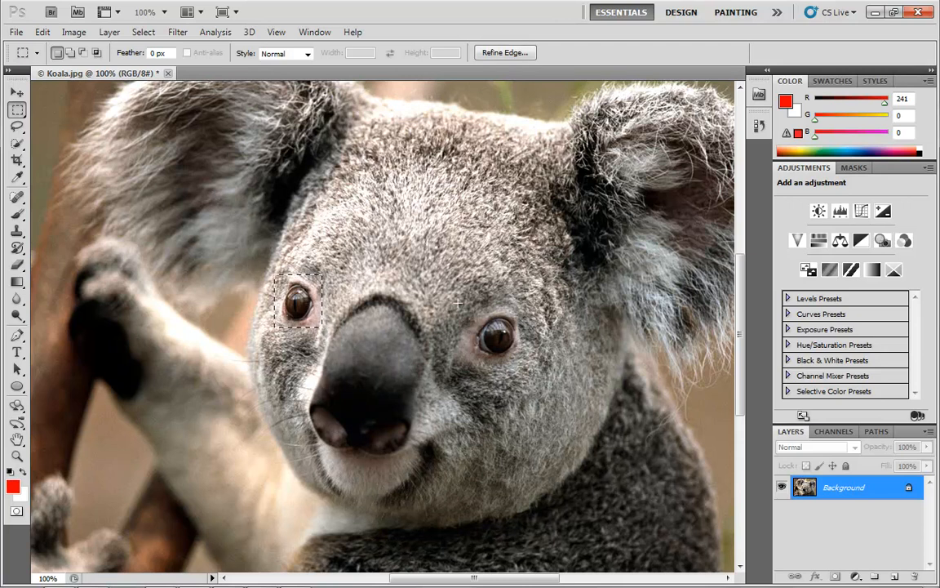
{"action": "left_click_drag", "start_coordinate": [458, 302], "coordinate": [539, 370]}
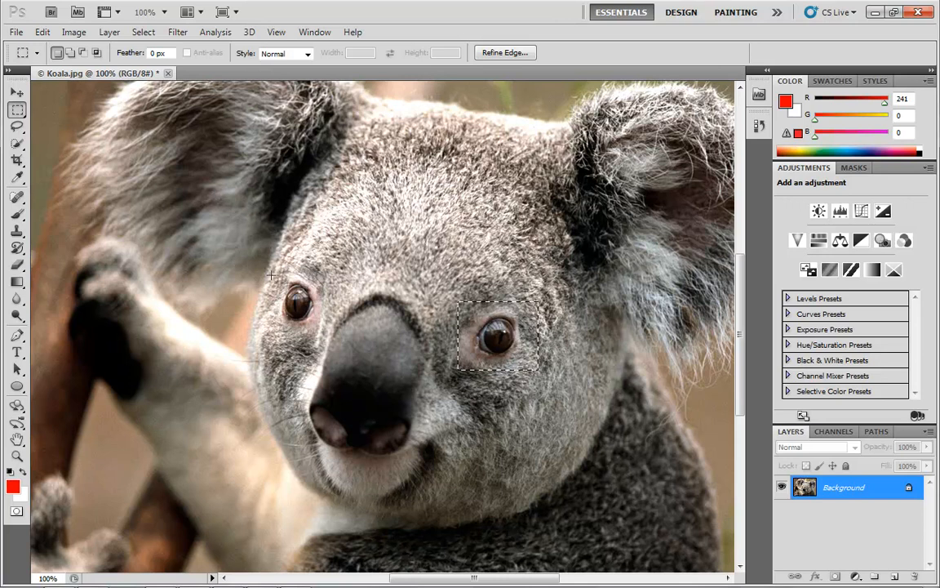
{"action": "left_click_drag", "start_coordinate": [272, 275], "coordinate": [327, 340]}
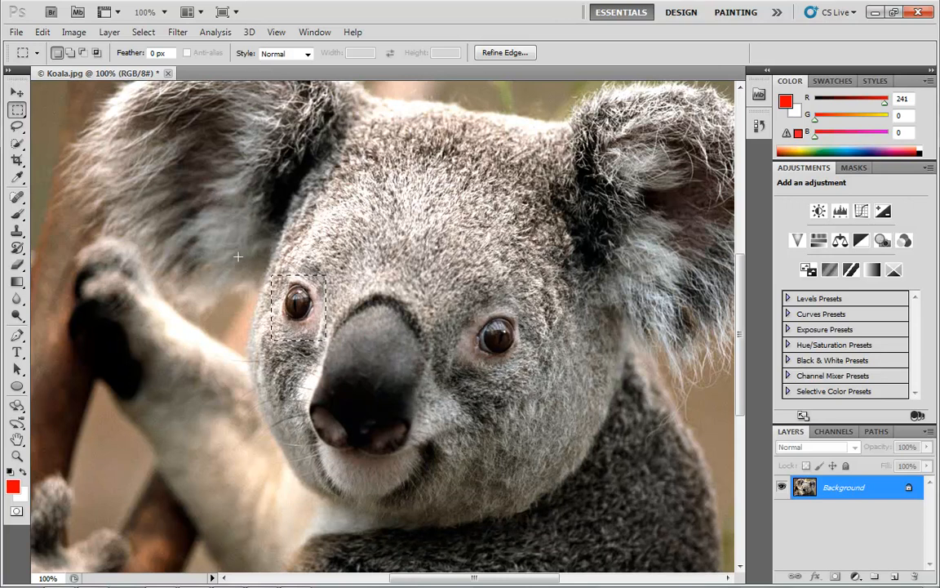
{"action": "left_click", "coordinate": [70, 53]}
{"action": "left_click_drag", "start_coordinate": [481, 372], "coordinate": [535, 297]}
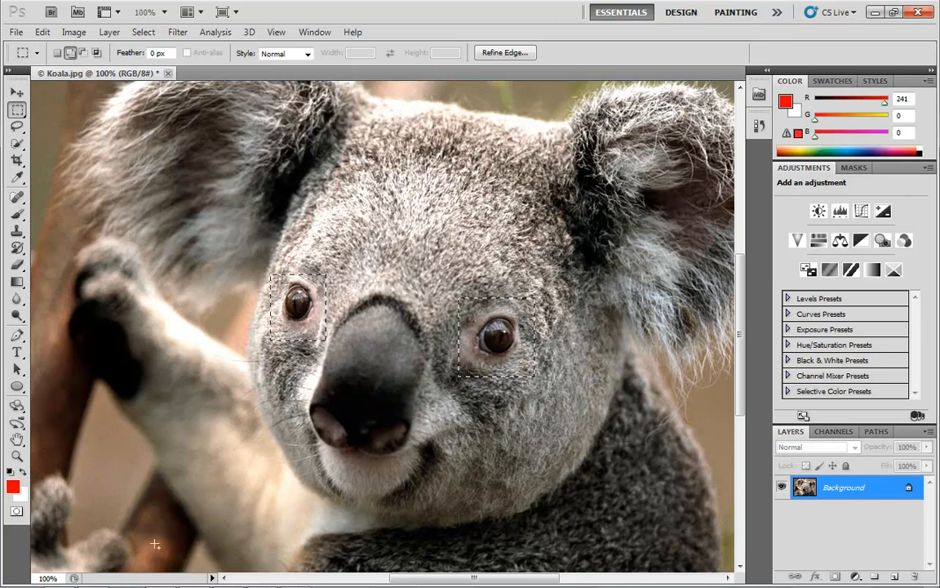
Paint both eye selections red with the Brush, and undo the brush strokes.
{"action": "key", "text": "b"}
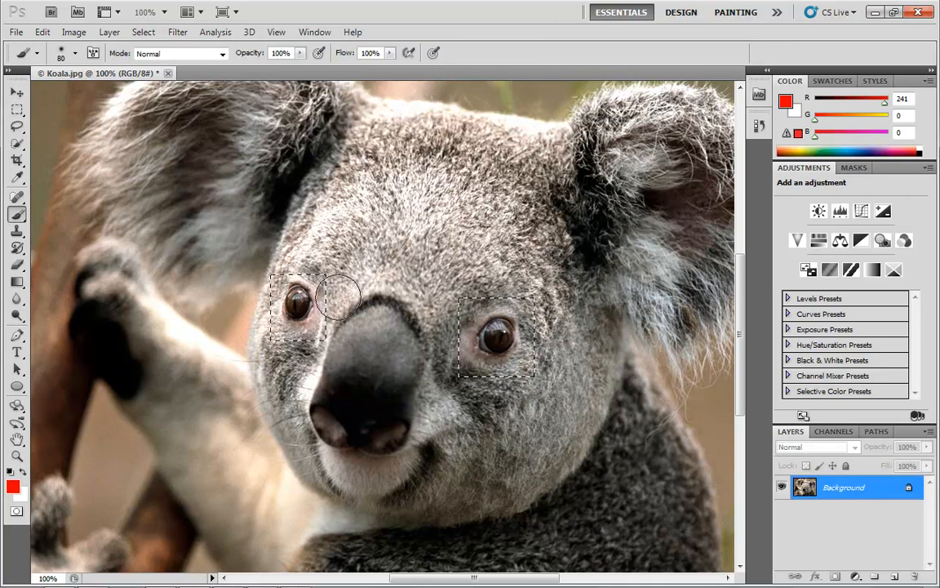
{"action": "mouse_move", "coordinate": [278, 281]}
{"action": "left_mouse_down"}
{"action": "mouse_move", "coordinate": [298, 322]}
{"action": "mouse_move", "coordinate": [322, 282]}
{"action": "left_mouse_up"}
{"action": "mouse_move", "coordinate": [470, 315]}
{"action": "left_mouse_down"}
{"action": "mouse_move", "coordinate": [486, 342]}
{"action": "mouse_move", "coordinate": [522, 327]}
{"action": "left_mouse_up"}
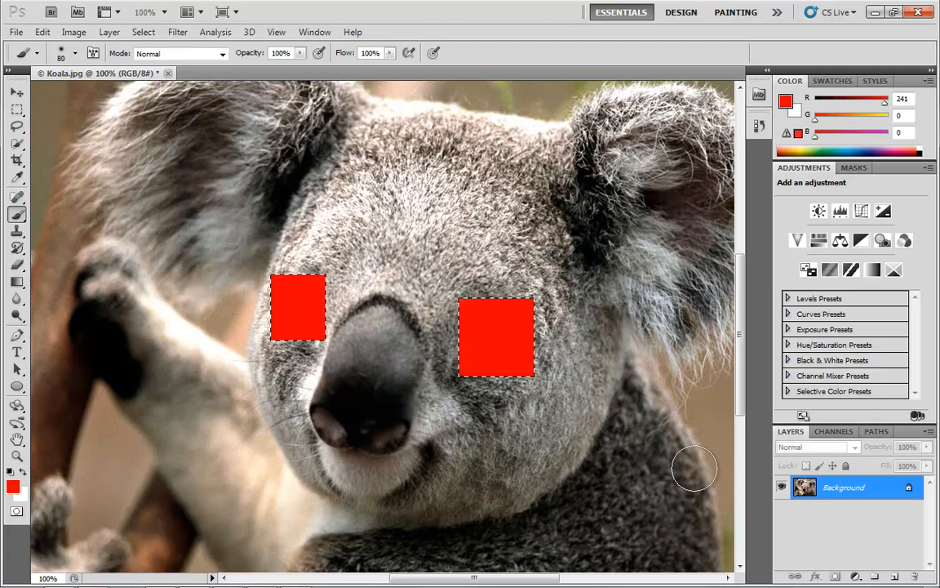
{"action": "key", "text": "ctrl+alt+z"}
{"action": "key", "text": "ctrl+alt+z"}
{"action": "key", "text": "ctrl+alt+z"}
{"action": "key", "text": "ctrl+alt+z"}
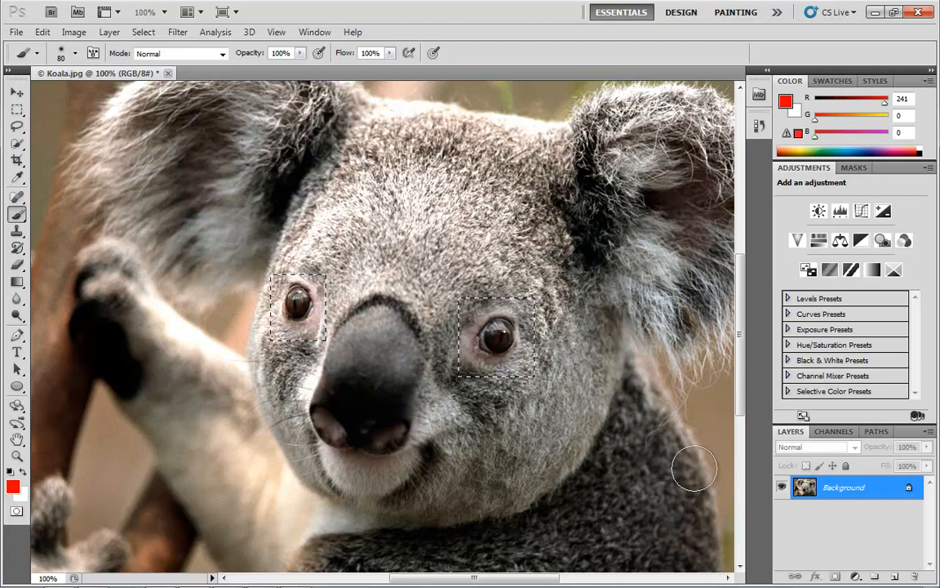
Clear the eye selections and draw a rectangular marquee over the forehead and upper nose in Subtract from selection mode.
{"action": "left_click", "coordinate": [16, 109]}
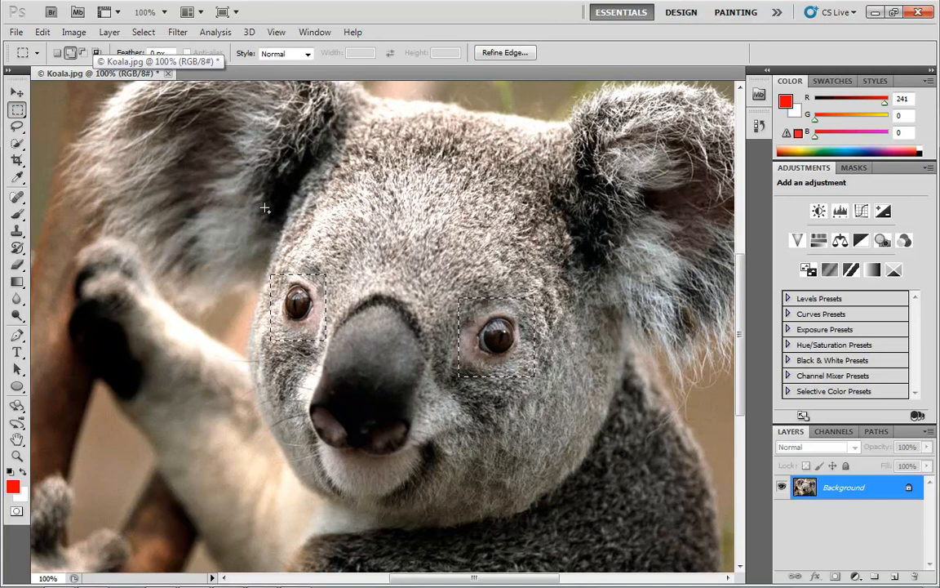
{"action": "left_click", "coordinate": [391, 306]}
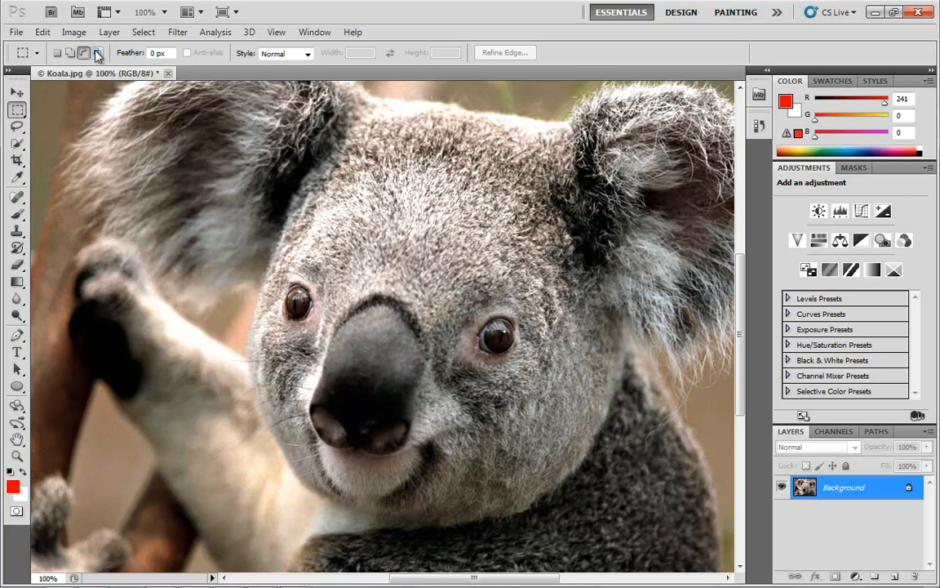
{"action": "left_click", "coordinate": [84, 52]}
{"action": "left_click_drag", "start_coordinate": [422, 272], "coordinate": [467, 357]}
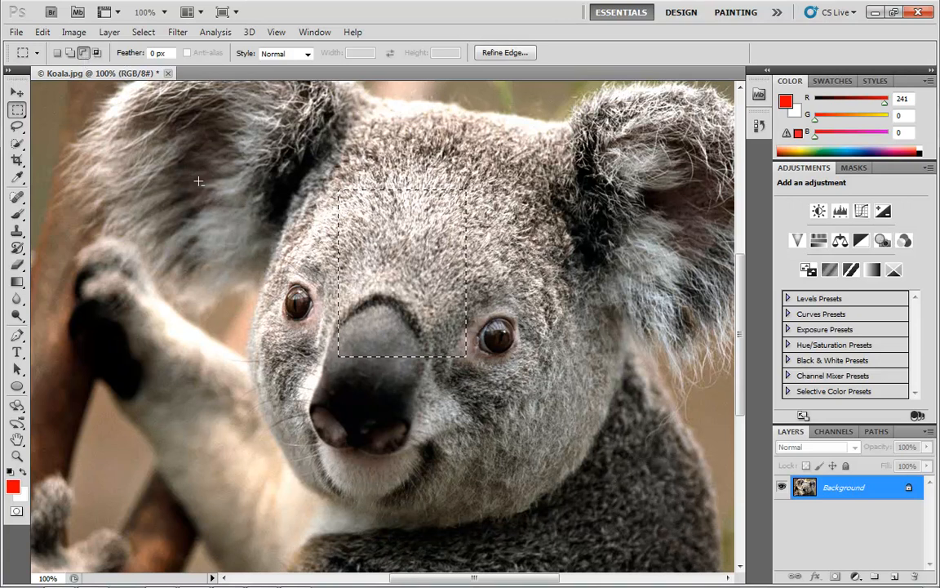
Replace the forehead selection with a rectangle on the dark shoulder fur, and try subtracting rectangles from the area outside it.
{"action": "key", "text": "ctrl+d"}
{"action": "left_click_drag", "start_coordinate": [690, 533], "coordinate": [692, 536]}
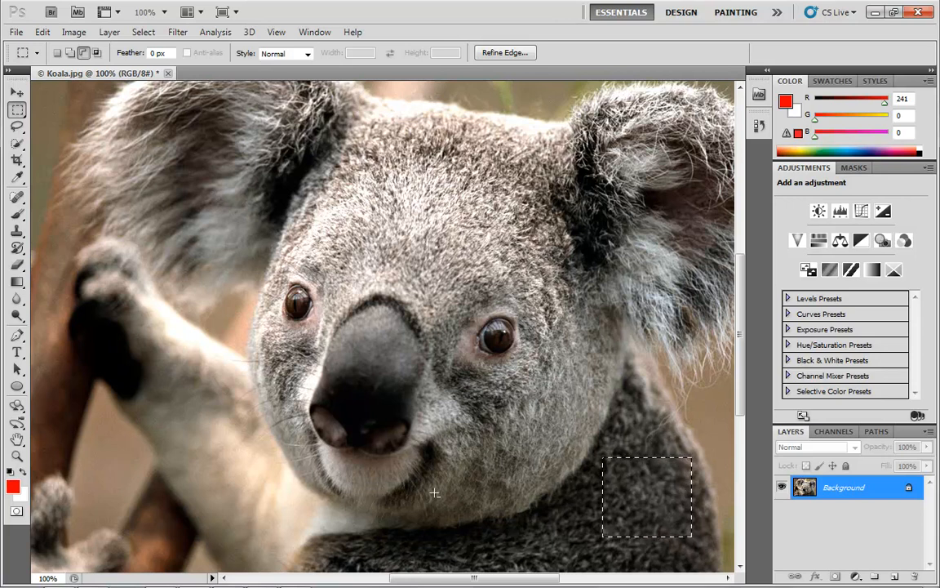
{"action": "left_click_drag", "start_coordinate": [473, 451], "coordinate": [555, 530]}
{"action": "left_click_drag", "start_coordinate": [500, 467], "coordinate": [563, 541]}
{"action": "left_click_drag", "start_coordinate": [520, 466], "coordinate": [577, 509]}
Open the recent file Jellyfish.jpg.
{"action": "left_click", "coordinate": [16, 33]}
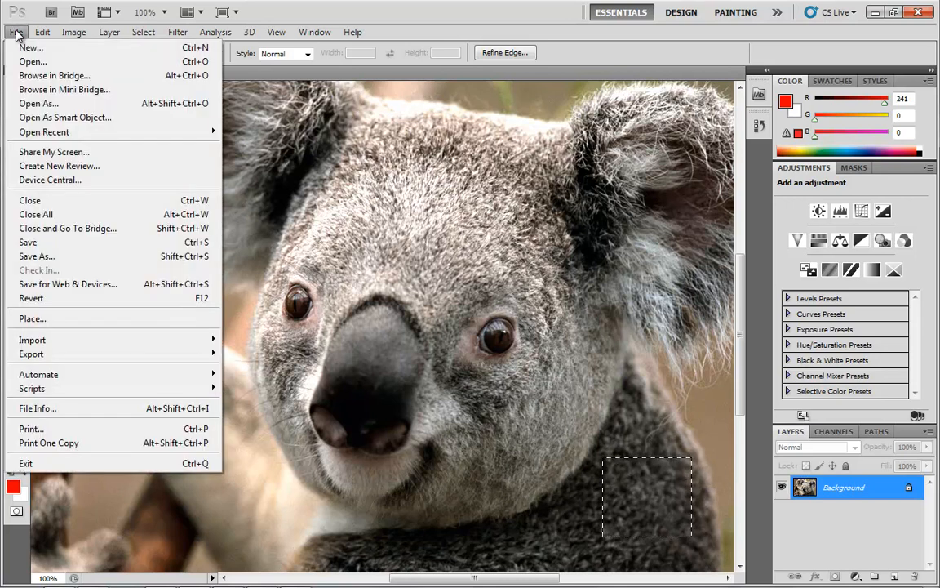
{"action": "mouse_move", "coordinate": [59, 132]}
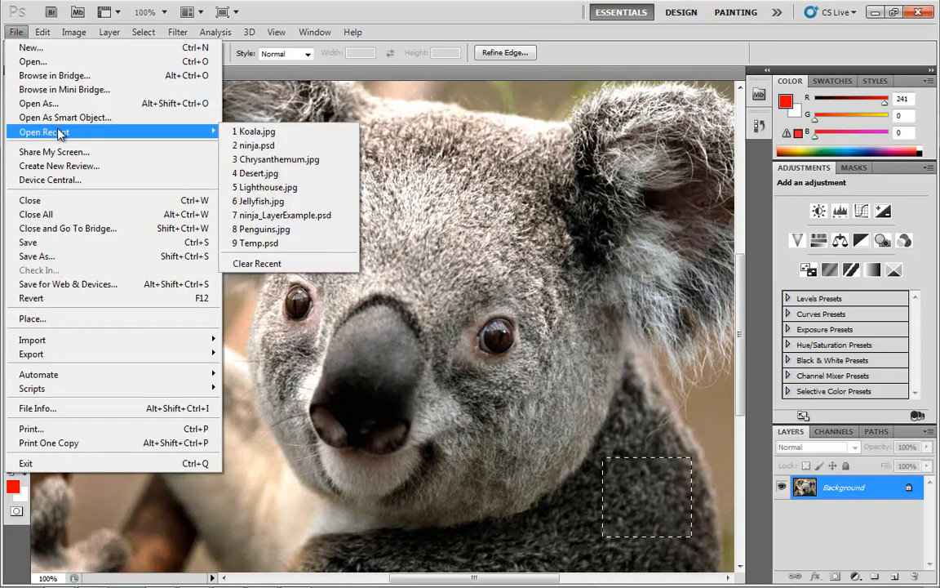
{"action": "left_click", "coordinate": [244, 200]}
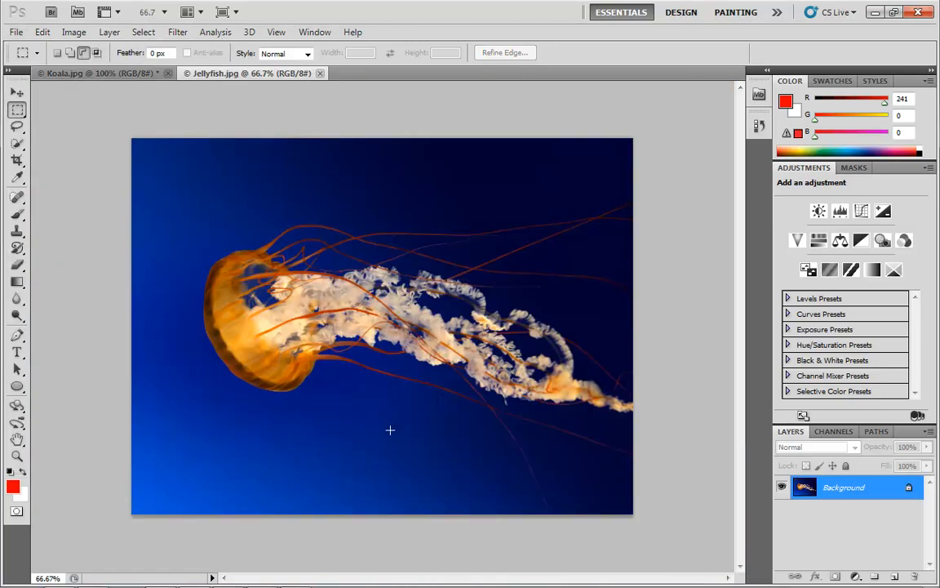
Select a tall rectangle across the jellyfish tentacles, and subtract a large rectangle from its left side and four small notches from its right edge.
{"action": "left_click_drag", "start_coordinate": [331, 187], "coordinate": [425, 214]}
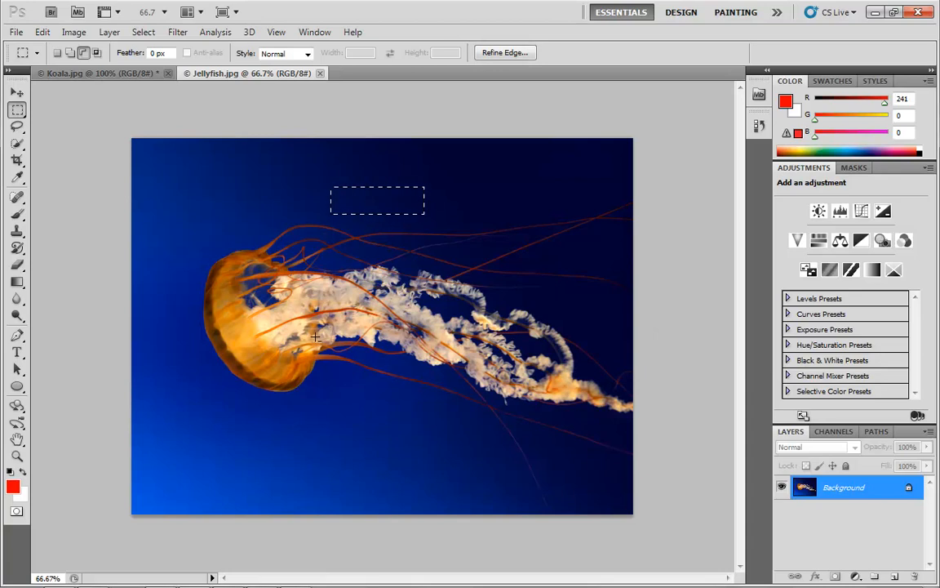
{"action": "key", "text": "ctrl+d"}
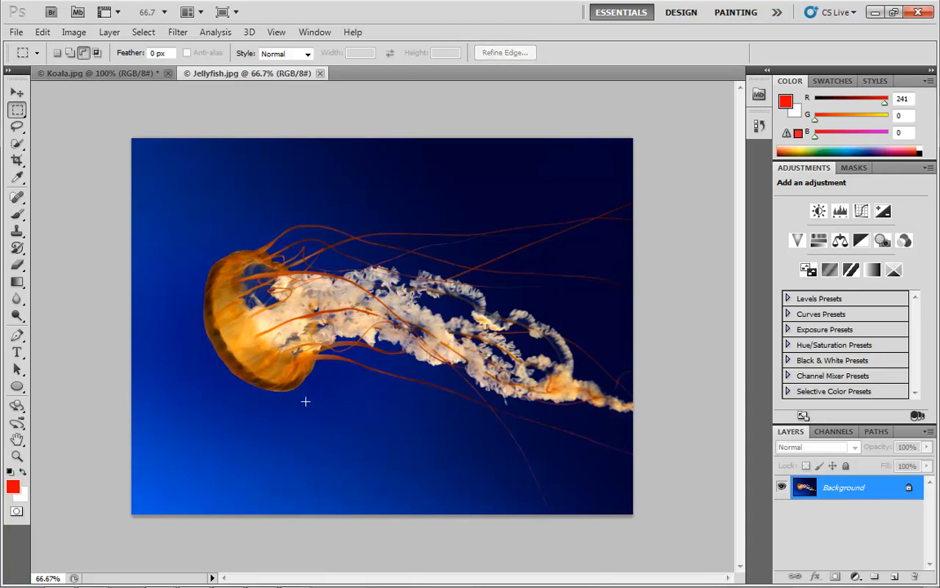
{"action": "left_click_drag", "start_coordinate": [418, 300], "coordinate": [512, 483]}
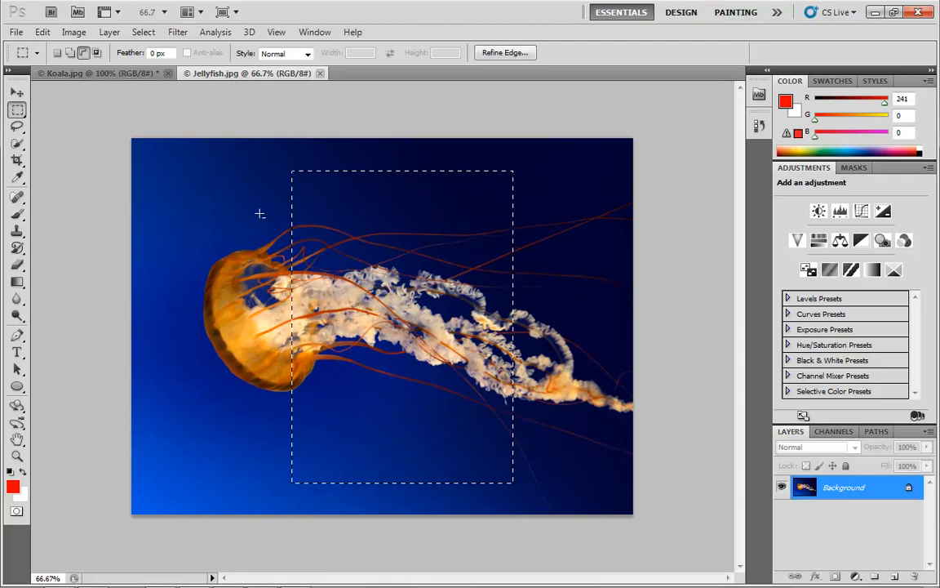
{"action": "left_click_drag", "start_coordinate": [246, 209], "coordinate": [458, 435]}
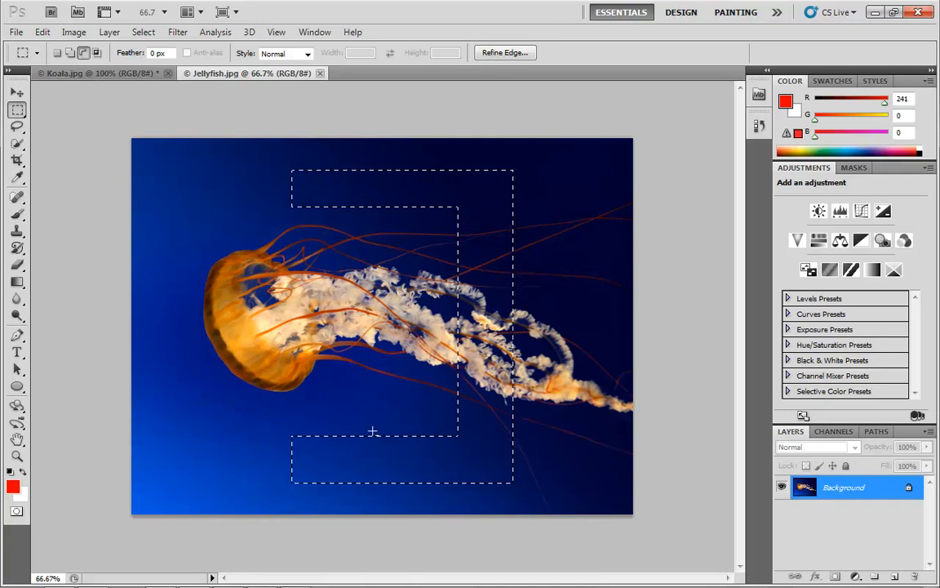
{"action": "left_click_drag", "start_coordinate": [548, 195], "coordinate": [490, 221]}
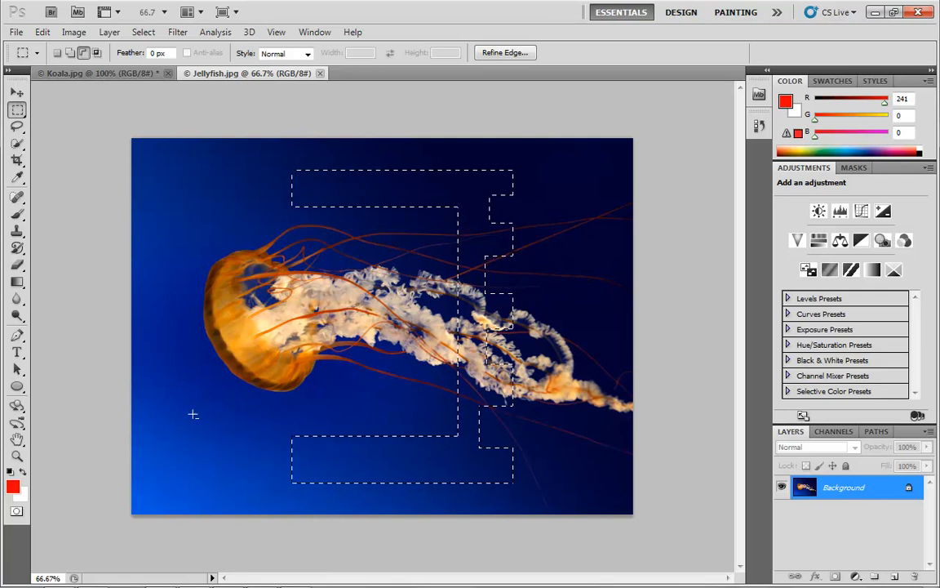
Add a new layer and paint the entire notched selection red with the Brush on it.
{"action": "left_click", "coordinate": [894, 577]}
{"action": "key", "text": "b"}
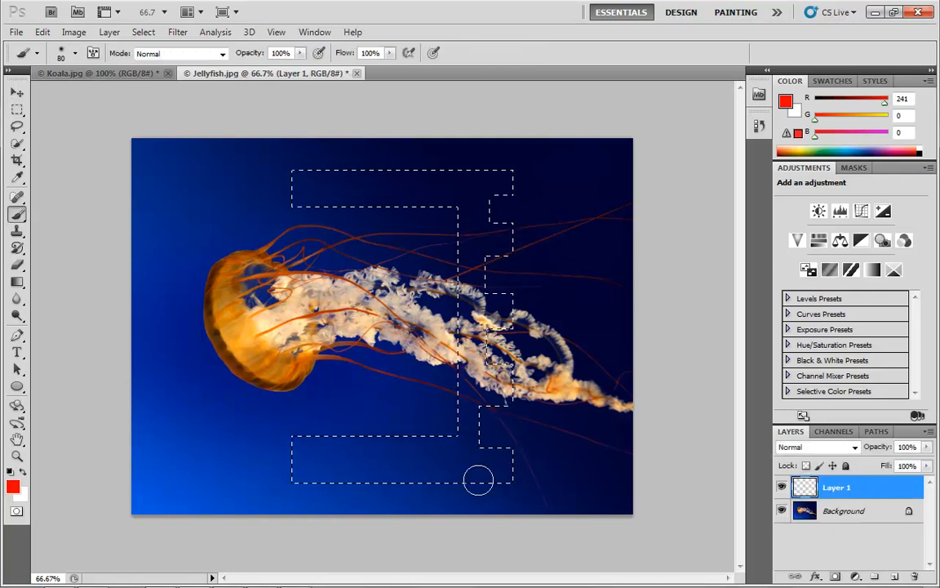
{"action": "mouse_move", "coordinate": [370, 492]}
{"action": "left_mouse_down"}
{"action": "mouse_move", "coordinate": [536, 413]}
{"action": "mouse_move", "coordinate": [388, 387]}
{"action": "mouse_move", "coordinate": [423, 345]}
{"action": "mouse_move", "coordinate": [590, 291]}
{"action": "mouse_move", "coordinate": [573, 266]}
{"action": "mouse_move", "coordinate": [501, 318]}
{"action": "left_mouse_up"}
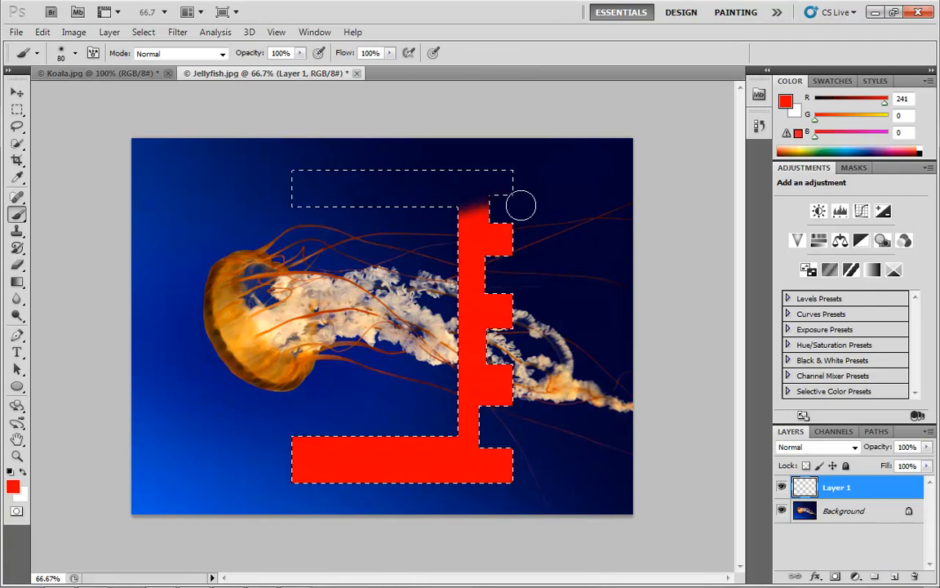
{"action": "mouse_move", "coordinate": [521, 205]}
{"action": "left_mouse_down"}
{"action": "mouse_move", "coordinate": [492, 189]}
{"action": "mouse_move", "coordinate": [246, 201]}
{"action": "mouse_move", "coordinate": [217, 192]}
{"action": "mouse_move", "coordinate": [323, 151]}
{"action": "left_mouse_up"}
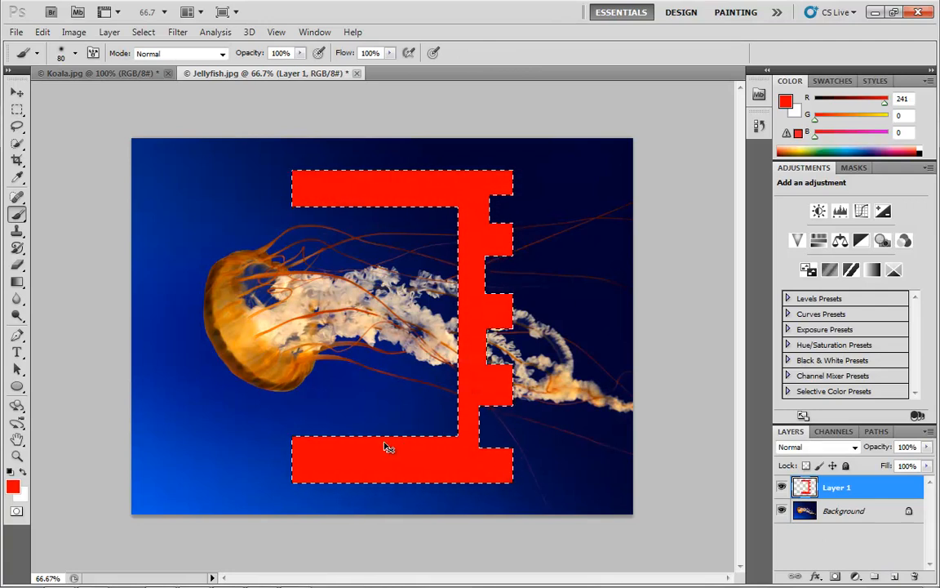
Clear the notched selection and delete the layer with the red paint.
{"action": "key", "text": "ctrl+d"}
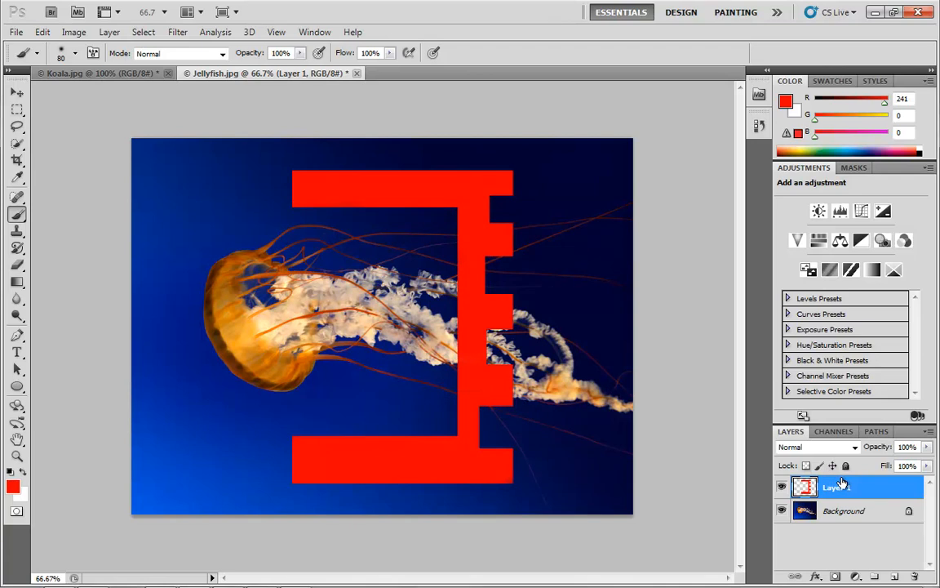
{"action": "left_click_drag", "start_coordinate": [821, 496], "coordinate": [915, 577]}
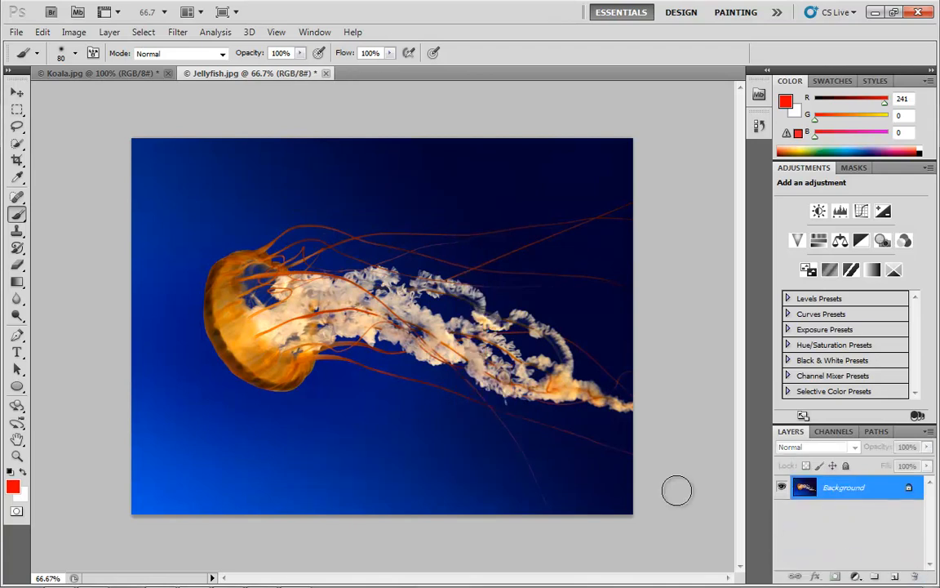
With the Rectangular Marquee in intersect mode, select a large rectangle over the tentacles and try intersecting it with a separate rectangle above the bell.
{"action": "key", "text": "m"}
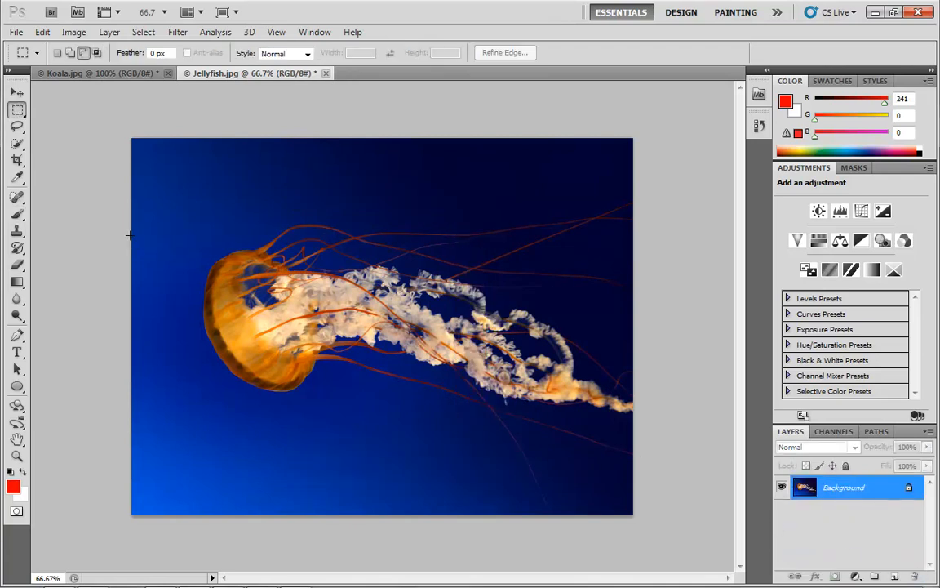
{"action": "left_click", "coordinate": [96, 53]}
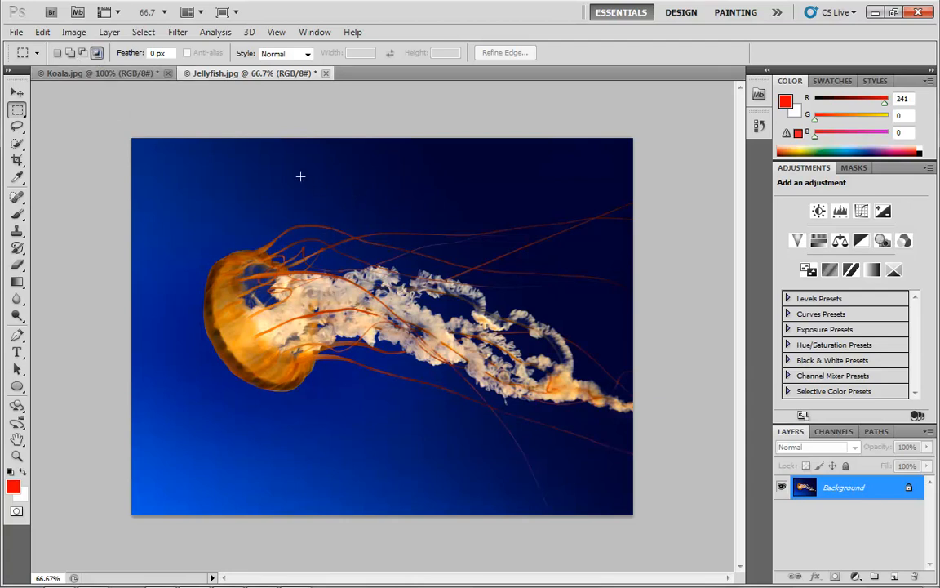
{"action": "left_click_drag", "start_coordinate": [300, 176], "coordinate": [553, 463]}
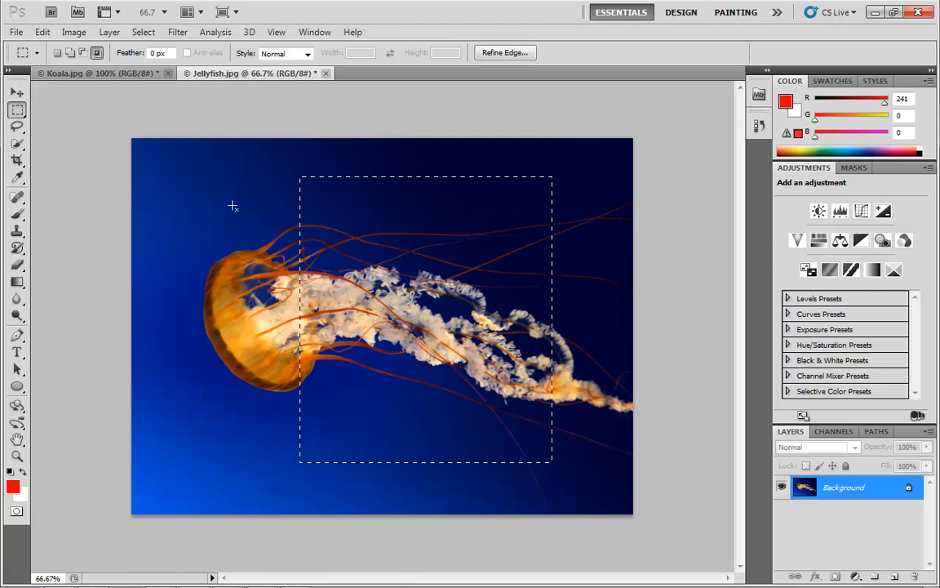
{"action": "left_click_drag", "start_coordinate": [167, 196], "coordinate": [242, 256]}
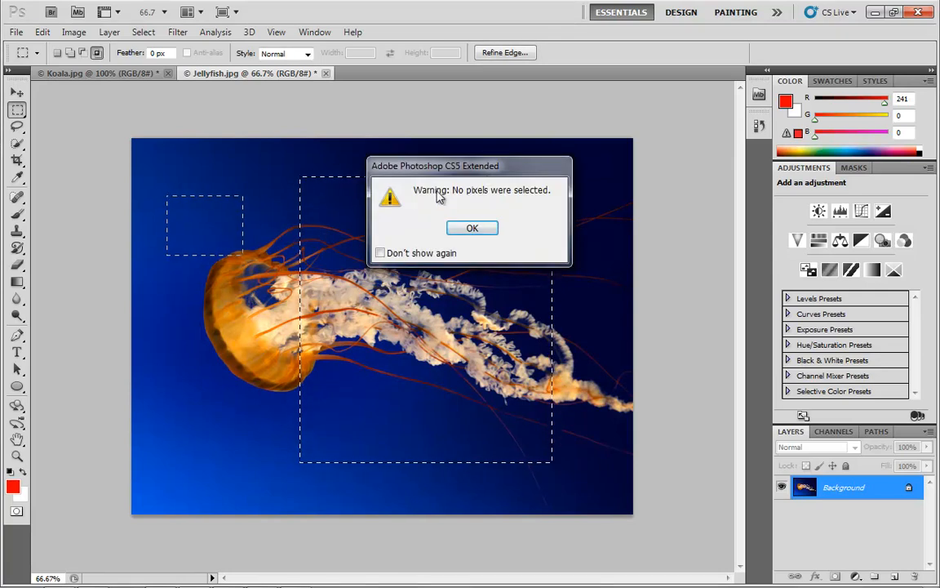
{"action": "left_click", "coordinate": [482, 231]}
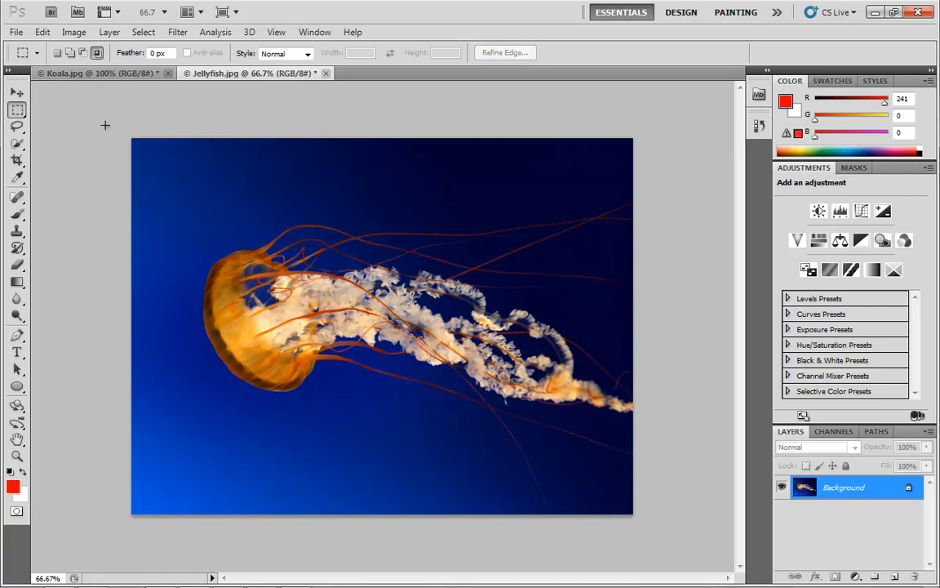
Select a large rectangle over the tentacles, intersect it with one overlapping its upper-left corner, and try intersecting with a small non-overlapping rectangle.
{"action": "left_click_drag", "start_coordinate": [278, 179], "coordinate": [621, 498]}
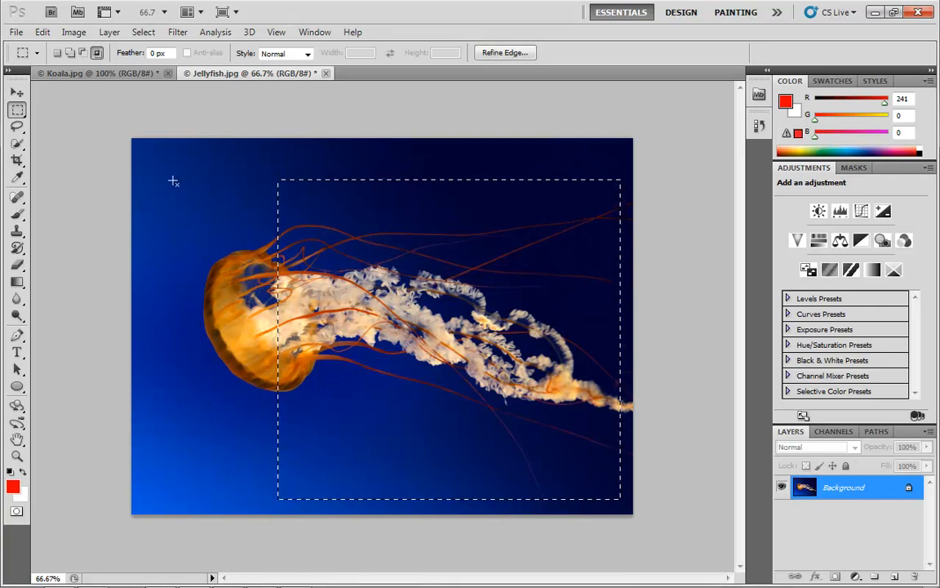
{"action": "left_click_drag", "start_coordinate": [184, 158], "coordinate": [408, 255]}
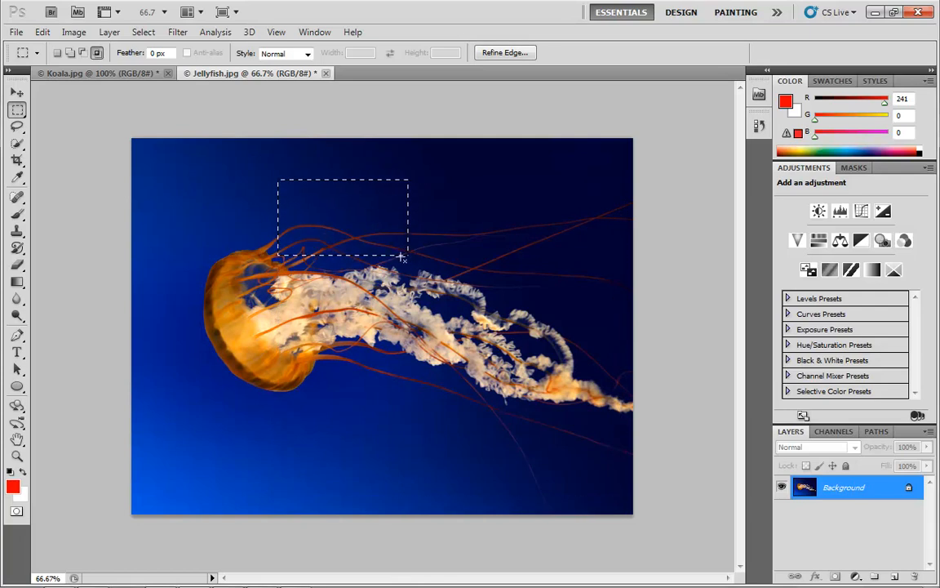
{"action": "left_click_drag", "start_coordinate": [453, 280], "coordinate": [480, 323]}
{"action": "left_click", "coordinate": [467, 230]}
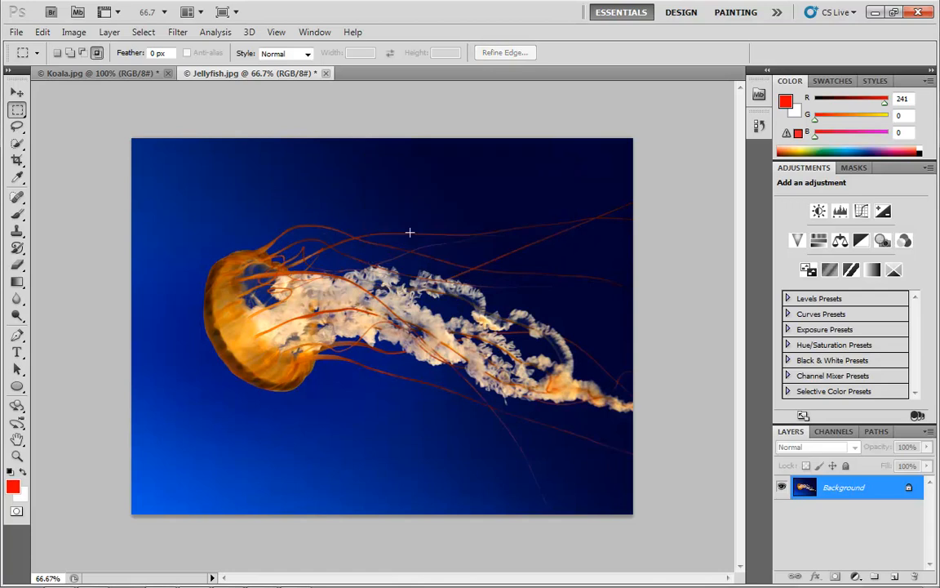
Select a rectangle over the tentacle tips and try intersecting it with a non-overlapping rectangle around the bell.
{"action": "left_click_drag", "start_coordinate": [464, 277], "coordinate": [600, 372]}
{"action": "left_click_drag", "start_coordinate": [324, 193], "coordinate": [155, 359]}
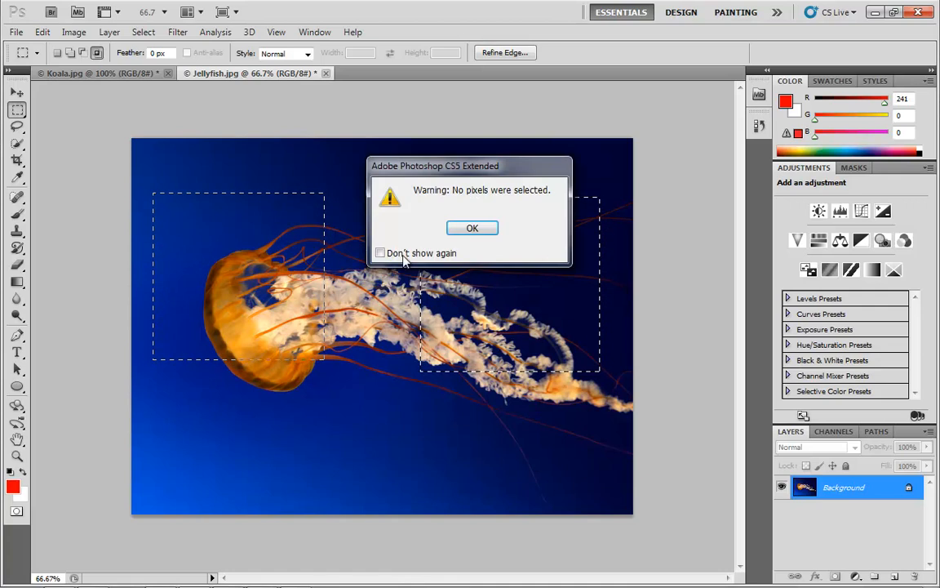
{"action": "left_click", "coordinate": [472, 229]}
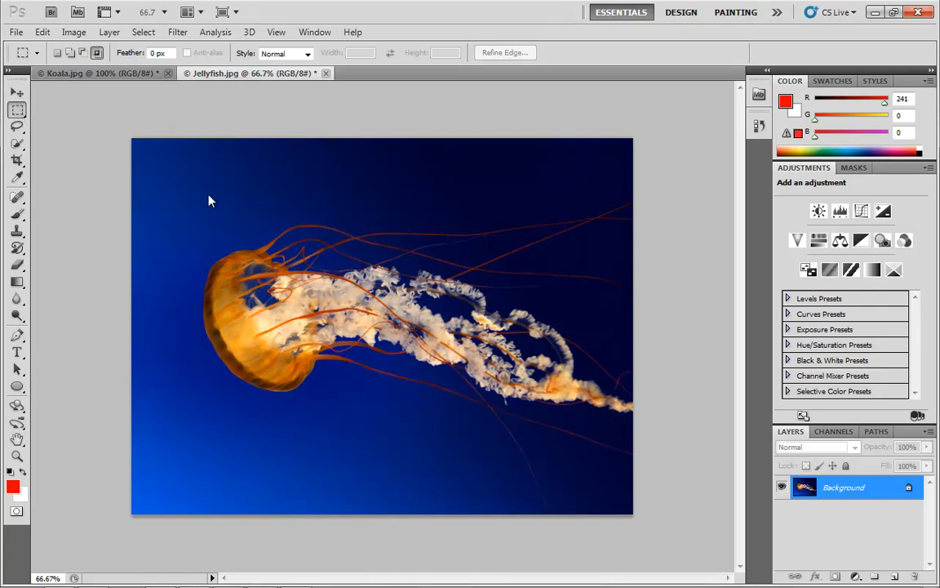
Make a new rectangular selection around the whole jellyfish and subtract its right part, lower strip and upper strip to frame the bell.
{"action": "left_click", "coordinate": [57, 52]}
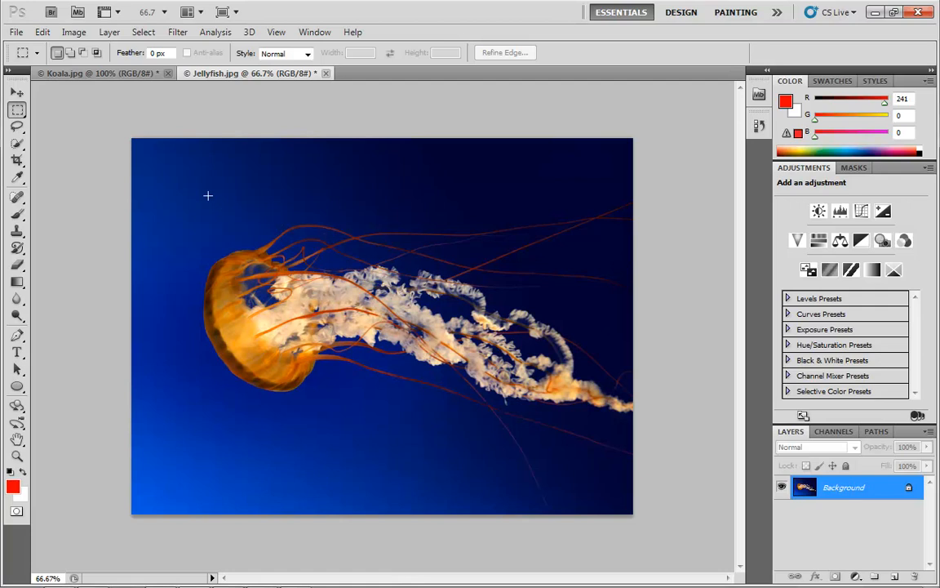
{"action": "left_click_drag", "start_coordinate": [579, 415], "coordinate": [634, 444]}
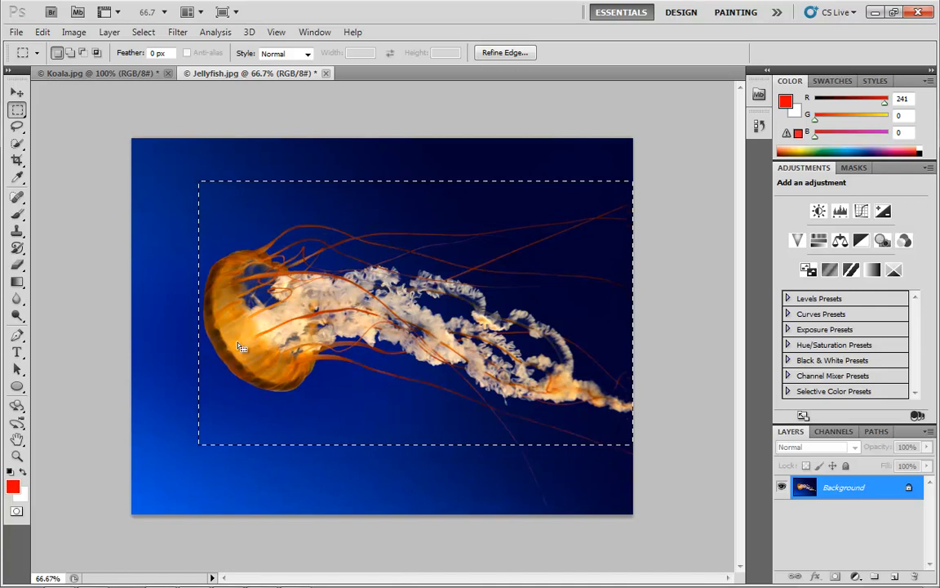
{"action": "left_click", "coordinate": [82, 53]}
{"action": "left_click_drag", "start_coordinate": [658, 158], "coordinate": [334, 505]}
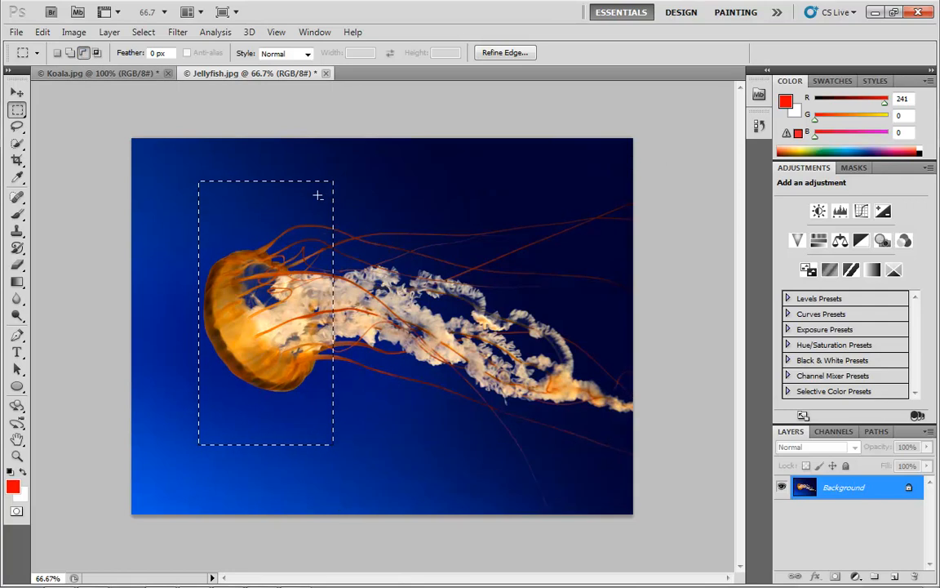
{"action": "left_click_drag", "start_coordinate": [177, 496], "coordinate": [396, 399]}
{"action": "left_click_drag", "start_coordinate": [372, 149], "coordinate": [373, 148]}
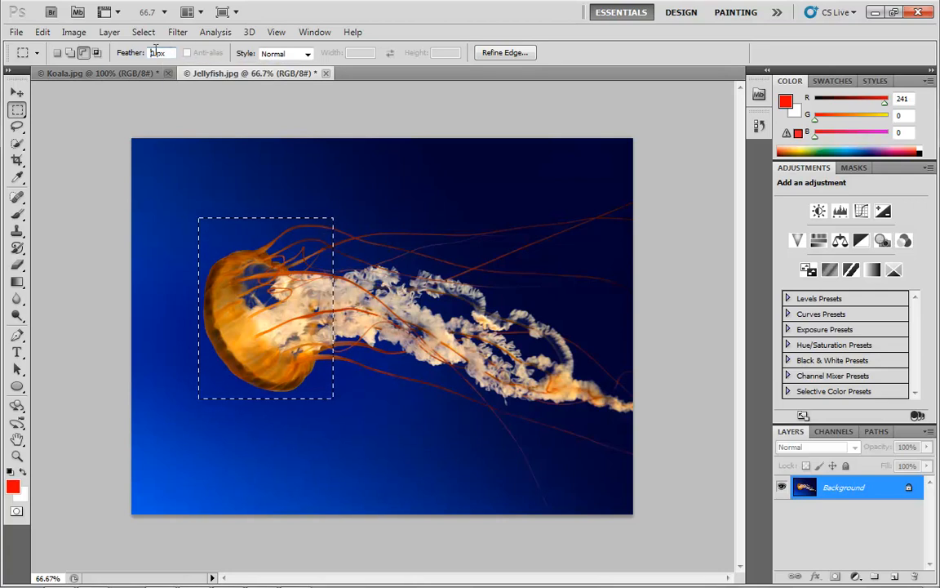
Set the marquee feather to 20 px in new selection mode and select a small rectangle in the blue area below the bell.
{"action": "left_click", "coordinate": [145, 52]}
{"action": "left_click", "coordinate": [57, 52]}
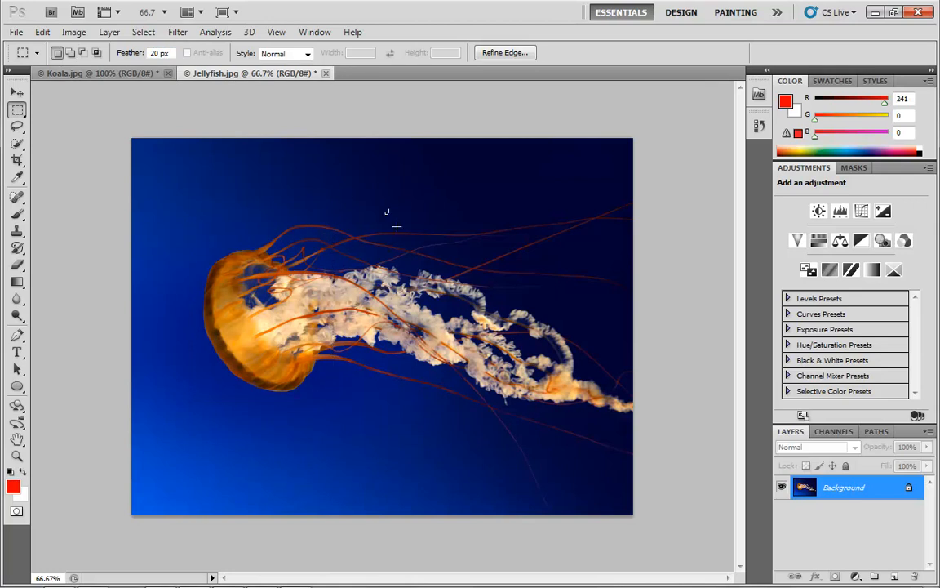
{"action": "left_click_drag", "start_coordinate": [397, 226], "coordinate": [513, 338]}
{"action": "left_click_drag", "start_coordinate": [210, 422], "coordinate": [323, 505]}
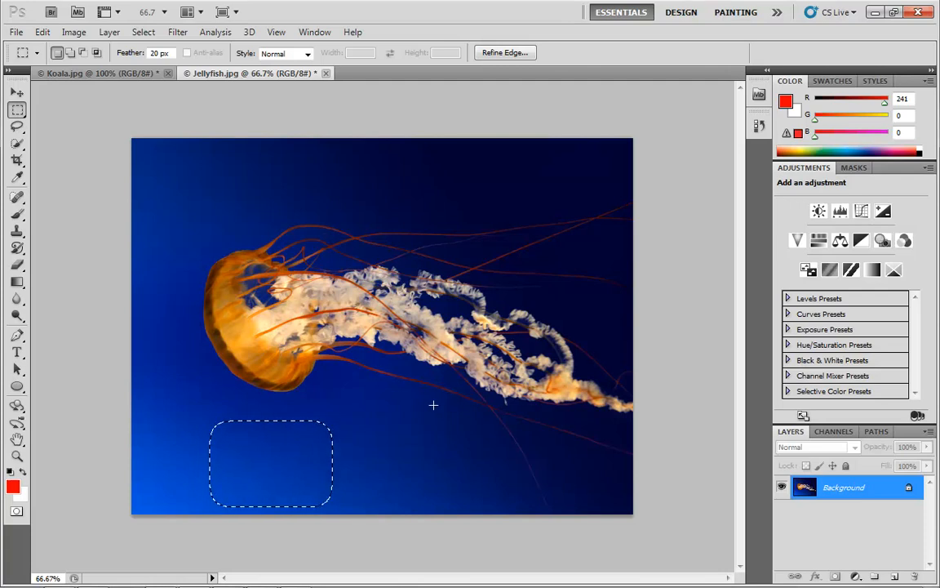
Add a new layer, paint the feathered selection red with the Brush, and deselect.
{"action": "left_click", "coordinate": [18, 94]}
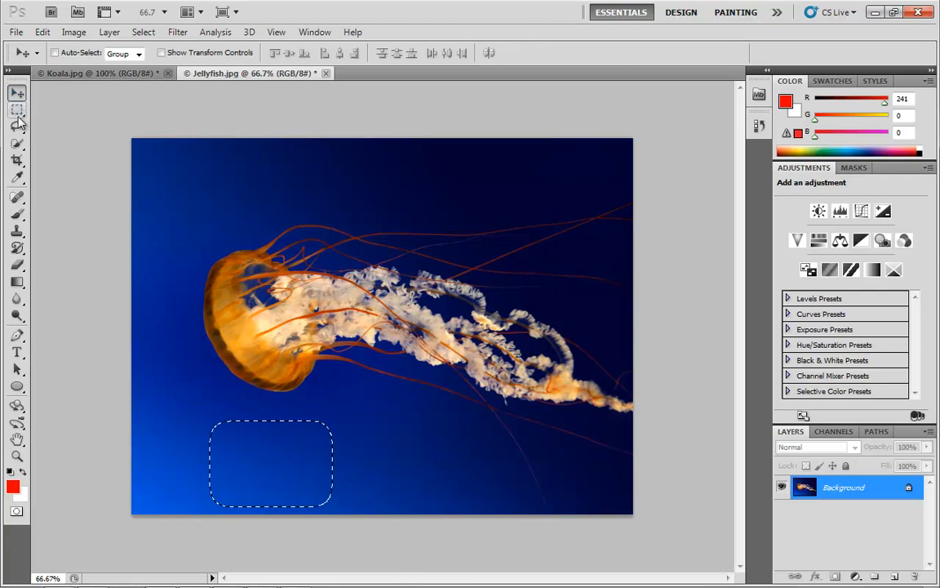
{"action": "left_click", "coordinate": [18, 111]}
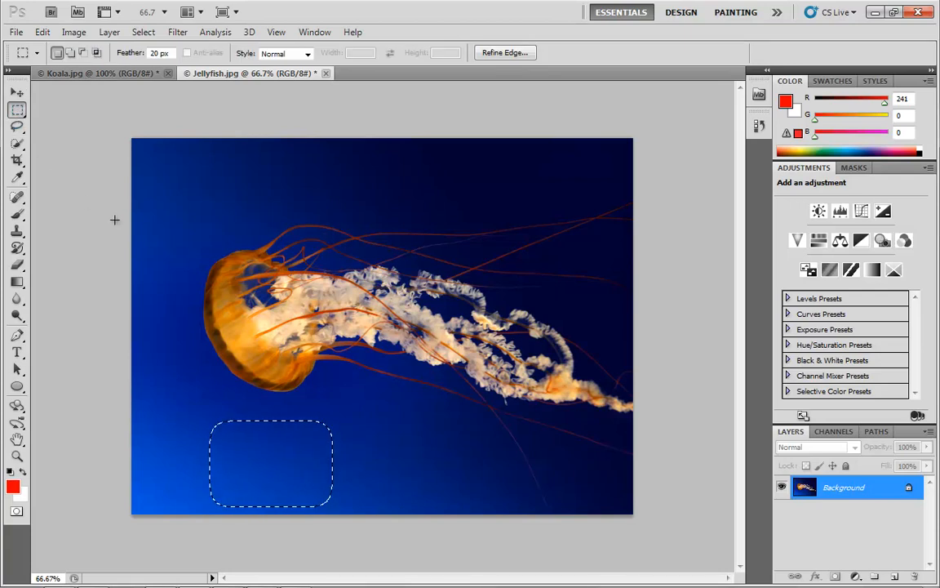
{"action": "left_click", "coordinate": [895, 576]}
{"action": "left_click", "coordinate": [18, 213]}
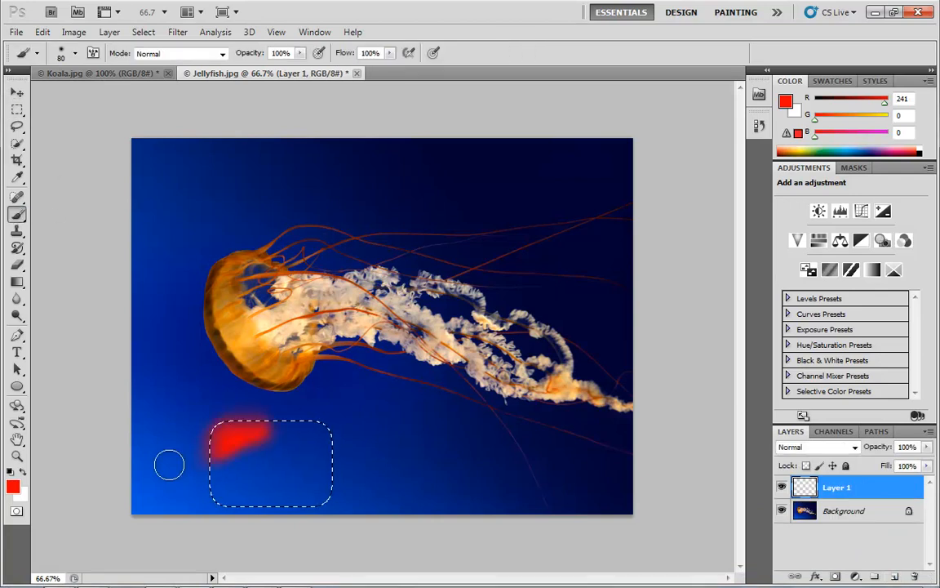
{"action": "left_click_drag", "start_coordinate": [169, 465], "coordinate": [194, 489]}
{"action": "left_click_drag", "start_coordinate": [341, 409], "coordinate": [378, 424]}
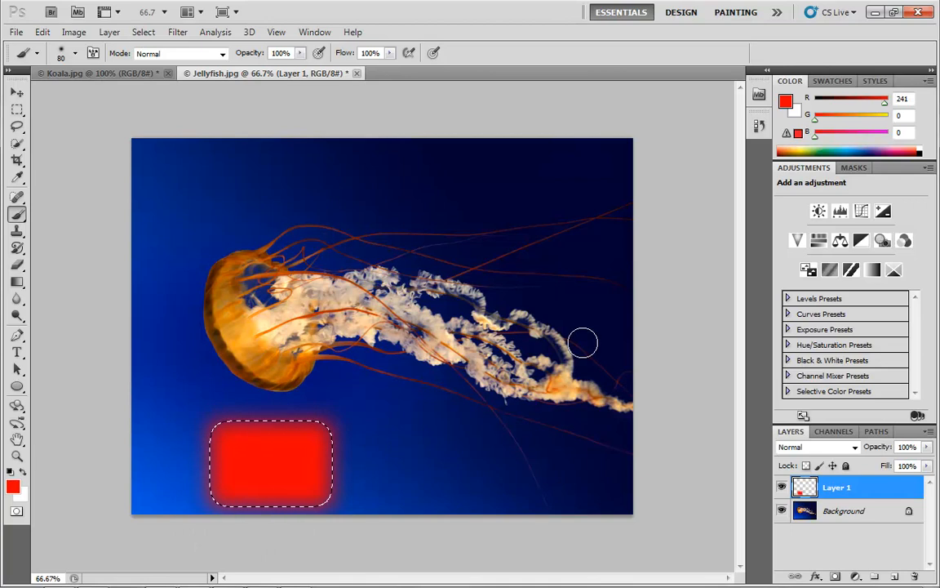
{"action": "key", "text": "ctrl+d"}
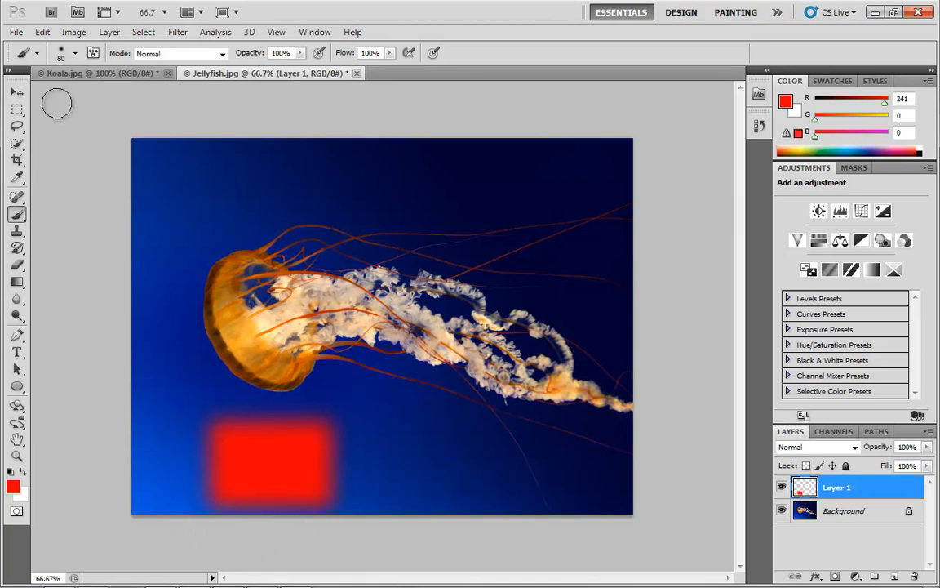
Select a rectangle with 0 px feather to the right of the blurred red one and paint it red with the Brush.
{"action": "left_click", "coordinate": [17, 110]}
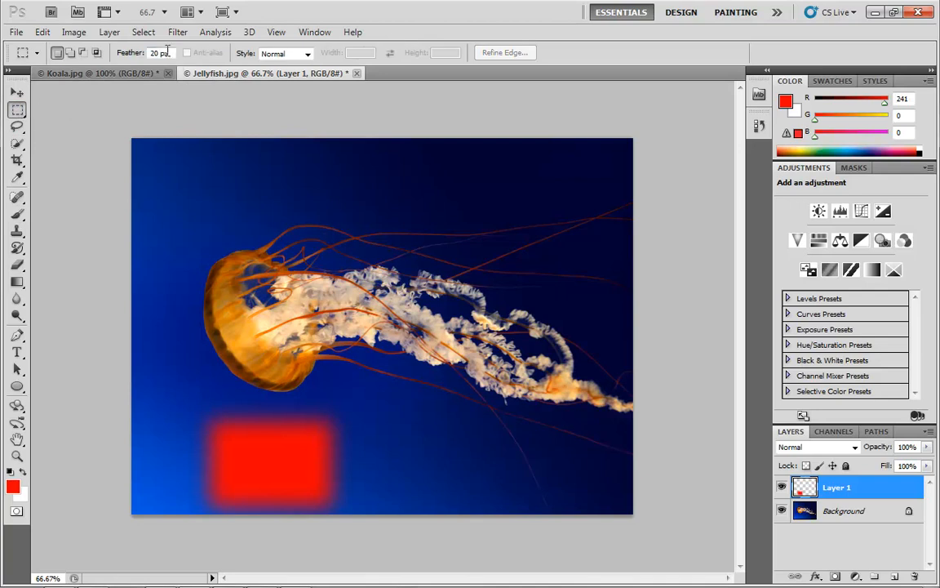
{"action": "left_click", "coordinate": [117, 53]}
{"action": "type", "text": "0"}
{"action": "key", "text": "Return"}
{"action": "left_click_drag", "start_coordinate": [380, 422], "coordinate": [497, 505]}
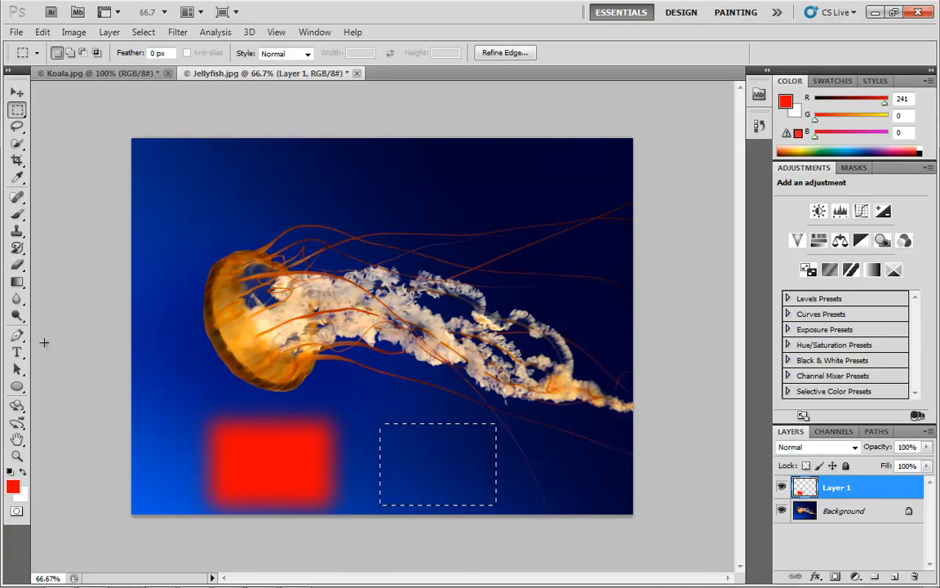
{"action": "left_click", "coordinate": [16, 214]}
{"action": "mouse_move", "coordinate": [399, 418]}
{"action": "left_mouse_down"}
{"action": "mouse_move", "coordinate": [485, 394]}
{"action": "mouse_move", "coordinate": [460, 467]}
{"action": "mouse_move", "coordinate": [472, 485]}
{"action": "mouse_move", "coordinate": [467, 537]}
{"action": "left_mouse_up"}
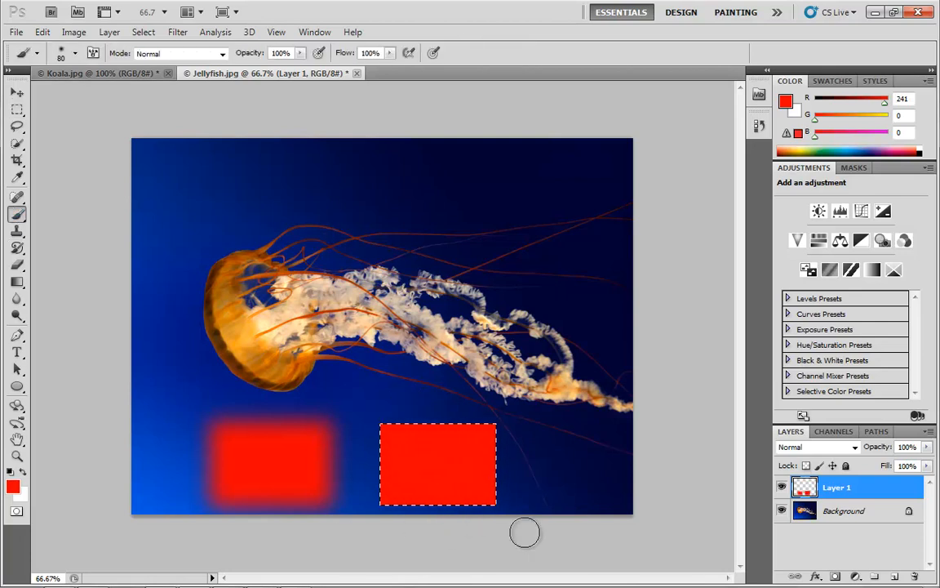
Clear the selection and delete the layer holding the two red rectangles.
{"action": "key", "text": "ctrl+d"}
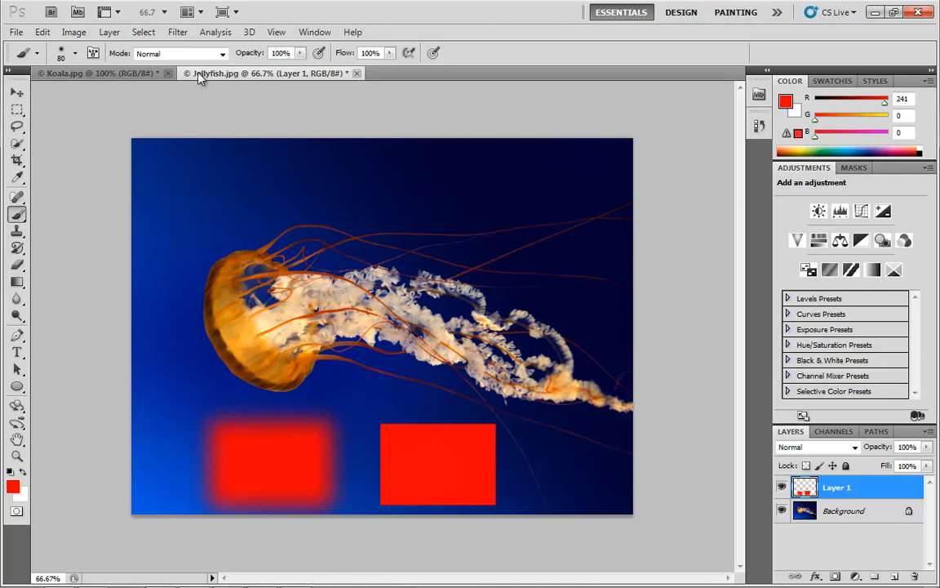
{"action": "left_click", "coordinate": [16, 110]}
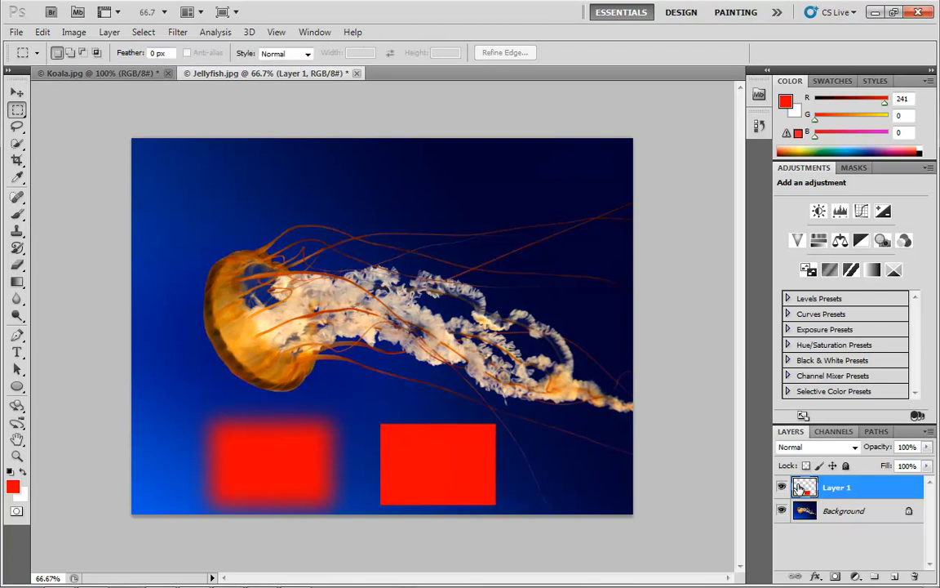
{"action": "left_click_drag", "start_coordinate": [804, 488], "coordinate": [914, 576]}
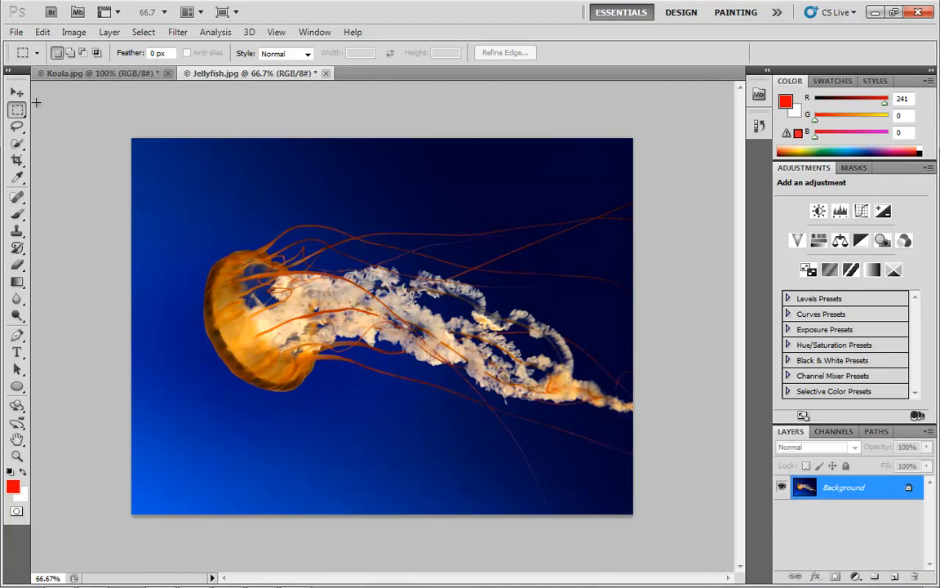
Switch to the Elliptical Marquee Tool and back to the Rectangular Marquee Tool.
{"action": "left_click_drag", "start_coordinate": [18, 108], "coordinate": [70, 115]}
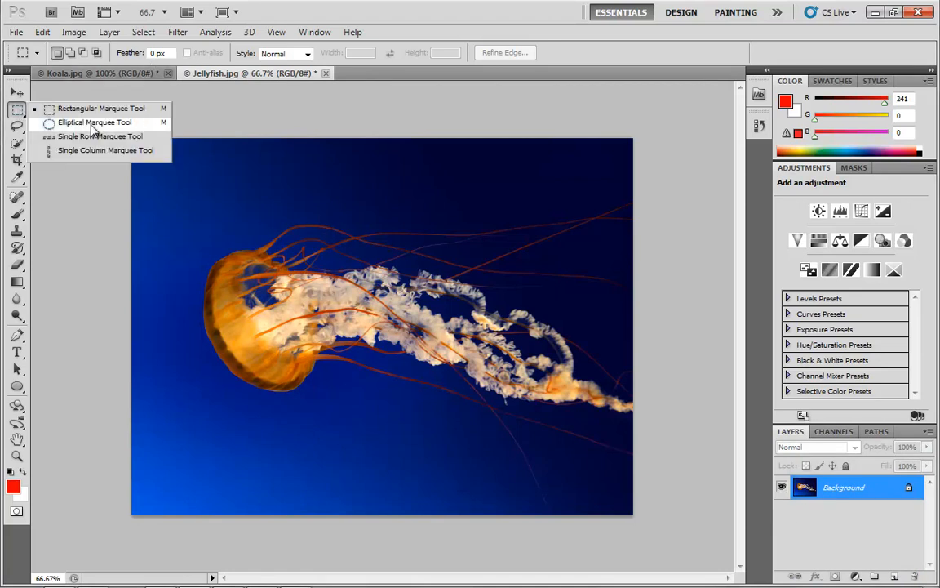
{"action": "left_click", "coordinate": [92, 123]}
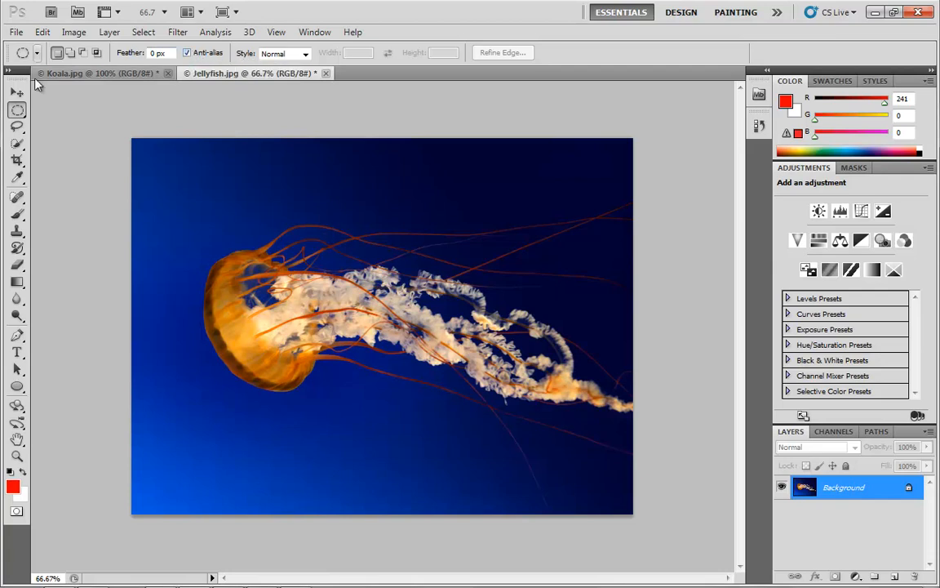
{"action": "left_click", "coordinate": [20, 111]}
{"action": "left_click", "coordinate": [84, 109]}
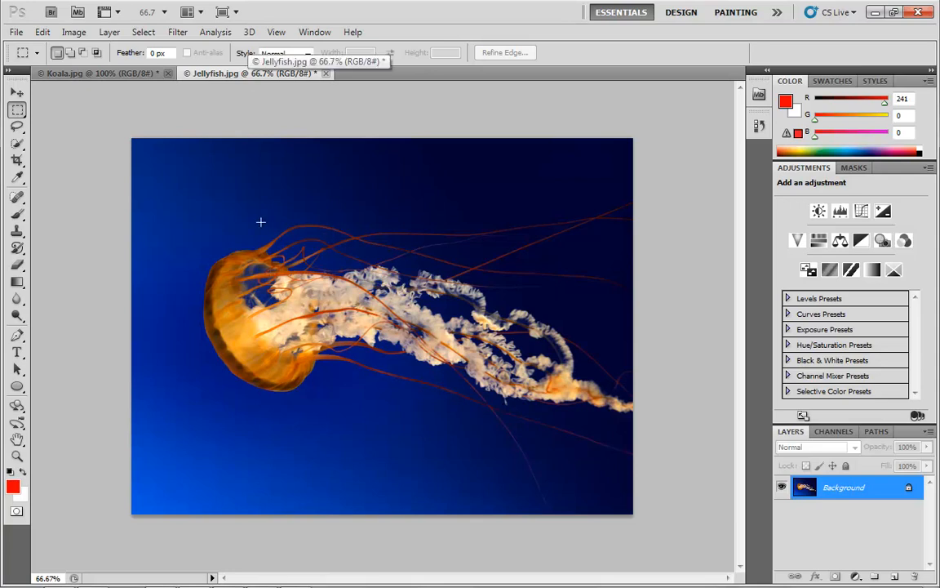
Select a freely sized rectangle around the jellyfish with the Normal marquee style, and deselect it.
{"action": "left_click", "coordinate": [276, 53]}
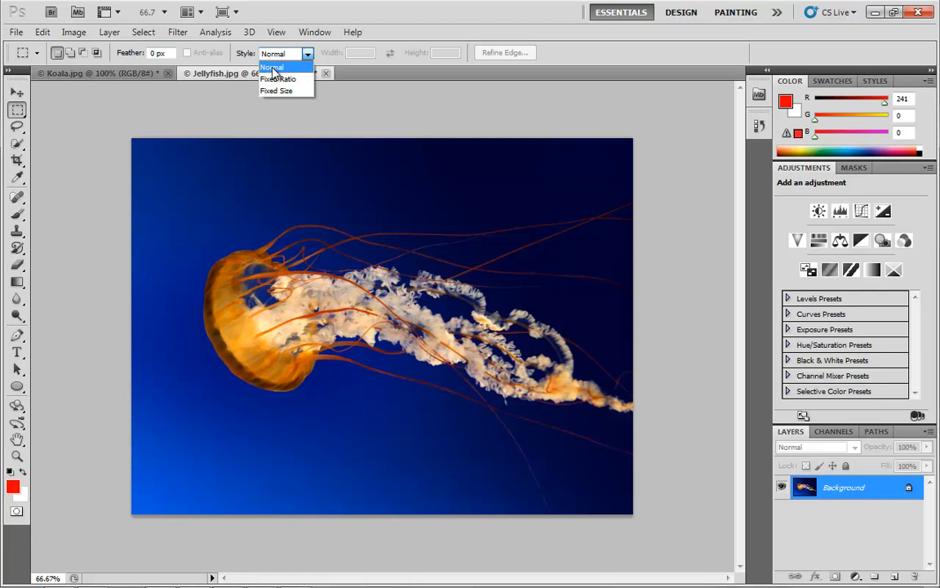
{"action": "left_click", "coordinate": [185, 177]}
{"action": "left_click_drag", "start_coordinate": [185, 178], "coordinate": [567, 446]}
{"action": "left_click", "coordinate": [566, 442]}
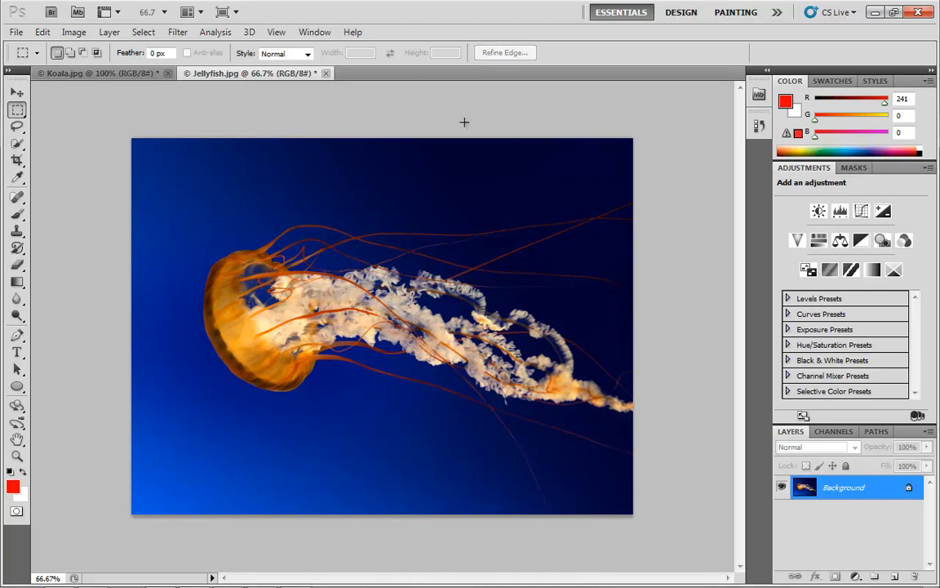
Set the marquee style to Fixed Ratio with a width of 1 and a height of 2.
{"action": "left_click", "coordinate": [308, 54]}
{"action": "left_click", "coordinate": [274, 78]}
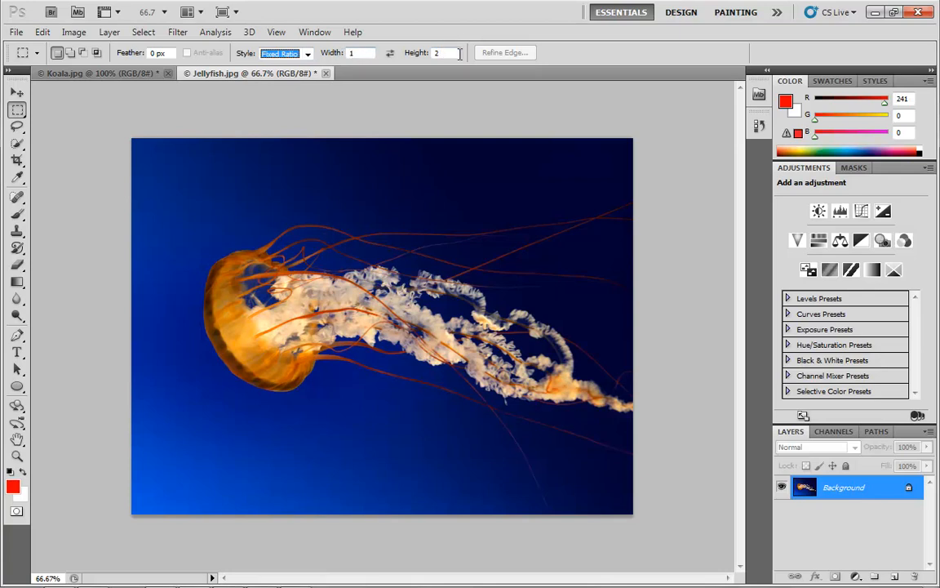
Draw several selections with the 1:2 fixed ratio across the jellyfish photo.
{"action": "left_click_drag", "start_coordinate": [295, 325], "coordinate": [441, 449]}
{"action": "left_click_drag", "start_coordinate": [453, 186], "coordinate": [498, 225]}
{"action": "left_click_drag", "start_coordinate": [564, 373], "coordinate": [612, 365]}
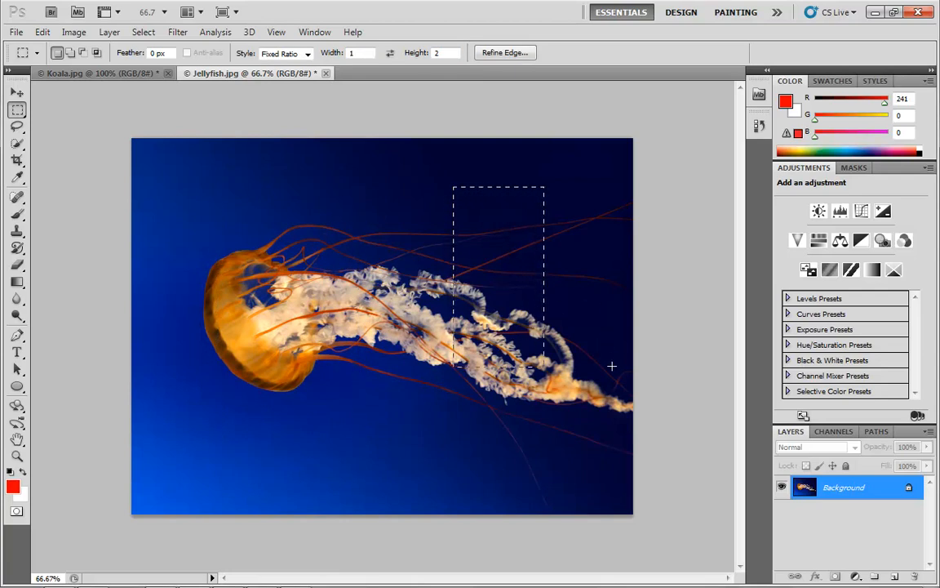
Swap the fixed ratio to width 2 and height 1, select a landscape rectangle over the jellyfish, and deselect it.
{"action": "left_click", "coordinate": [390, 53]}
{"action": "left_click_drag", "start_coordinate": [262, 164], "coordinate": [380, 321]}
{"action": "key", "text": "ctrl+d"}
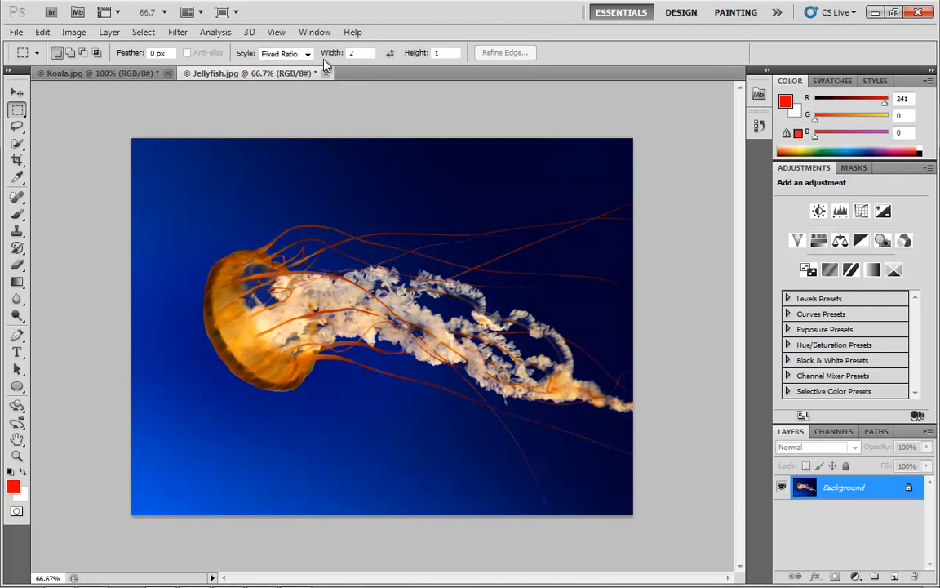
Set the marquee style to Fixed Size with a width of 128 and a height of 256.
{"action": "left_click", "coordinate": [307, 54]}
{"action": "left_click", "coordinate": [281, 91]}
{"action": "left_click", "coordinate": [370, 53]}
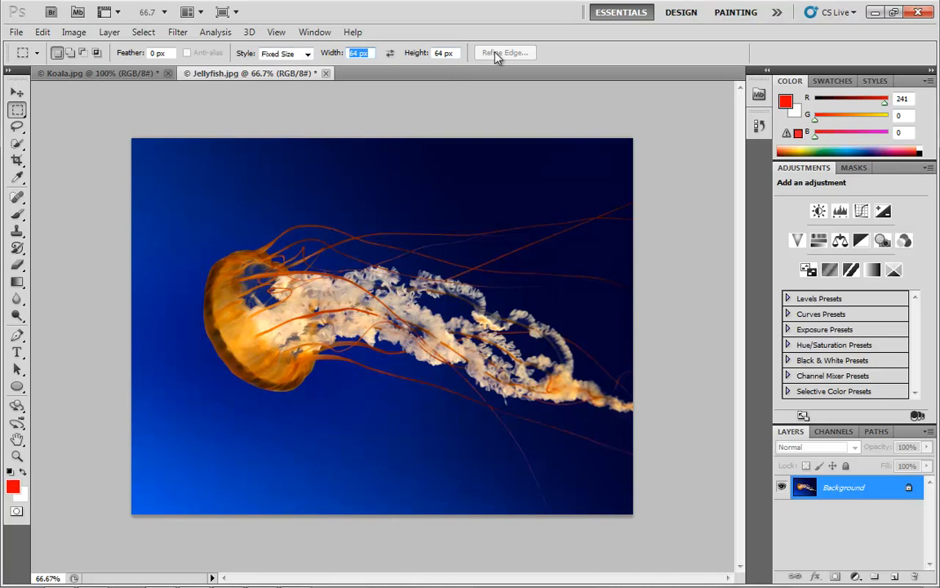
{"action": "type", "text": "128"}
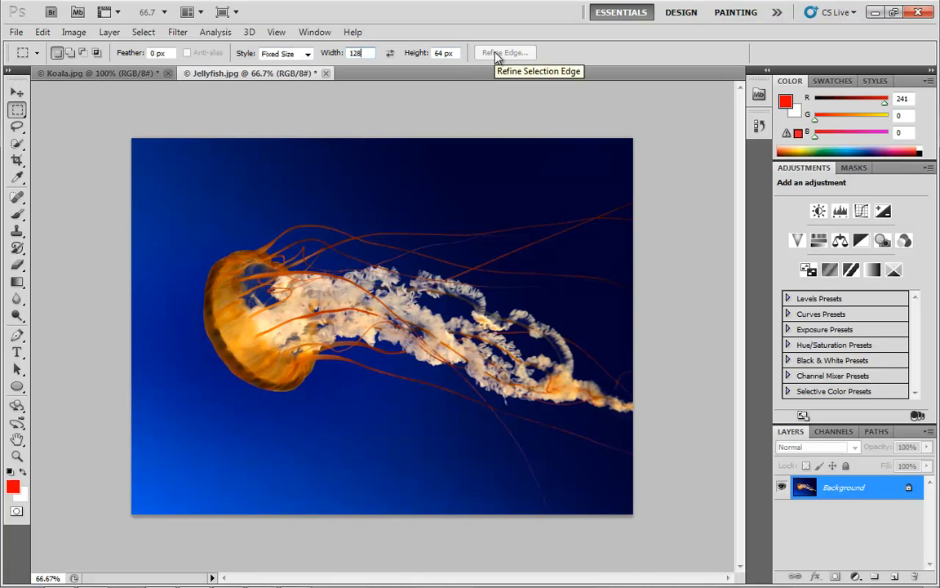
{"action": "key", "text": "Tab"}
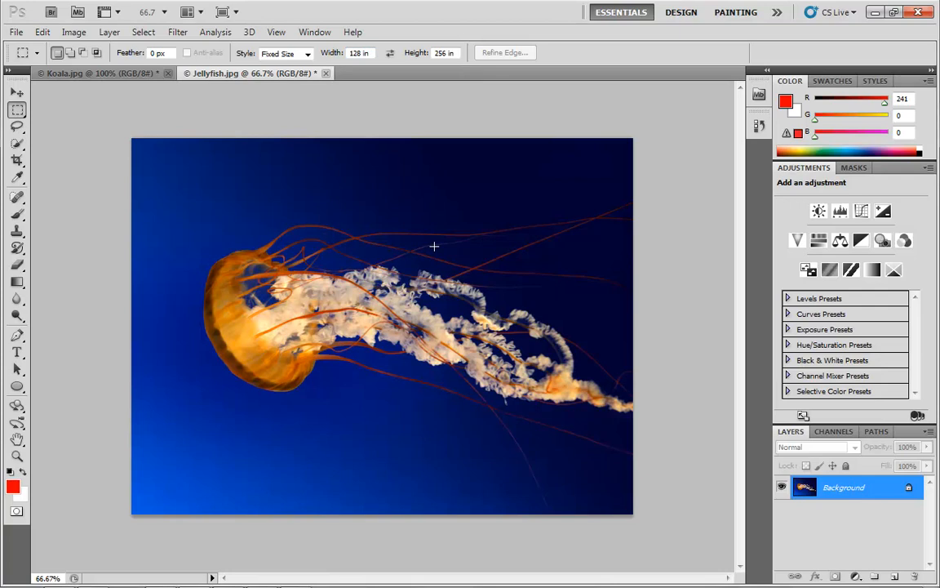
Show the rulers, change their units from inches to pixels, and hide them again.
{"action": "key", "text": "ctrl+r"}
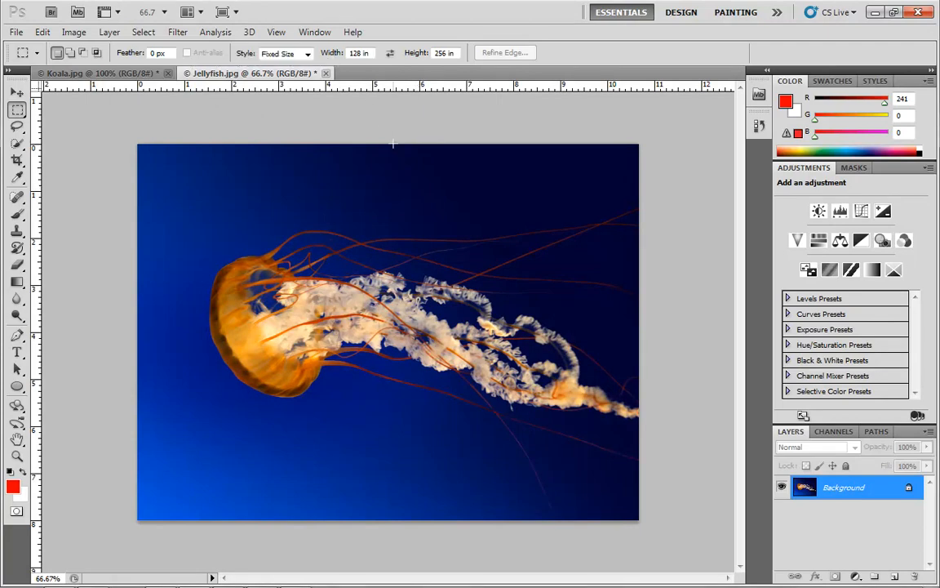
{"action": "right_click", "coordinate": [399, 91]}
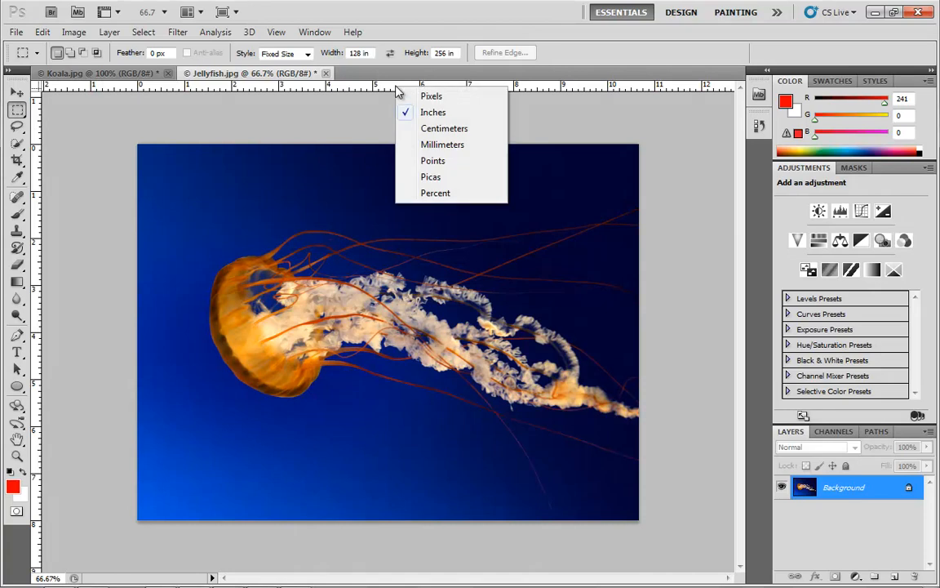
{"action": "left_click", "coordinate": [453, 98]}
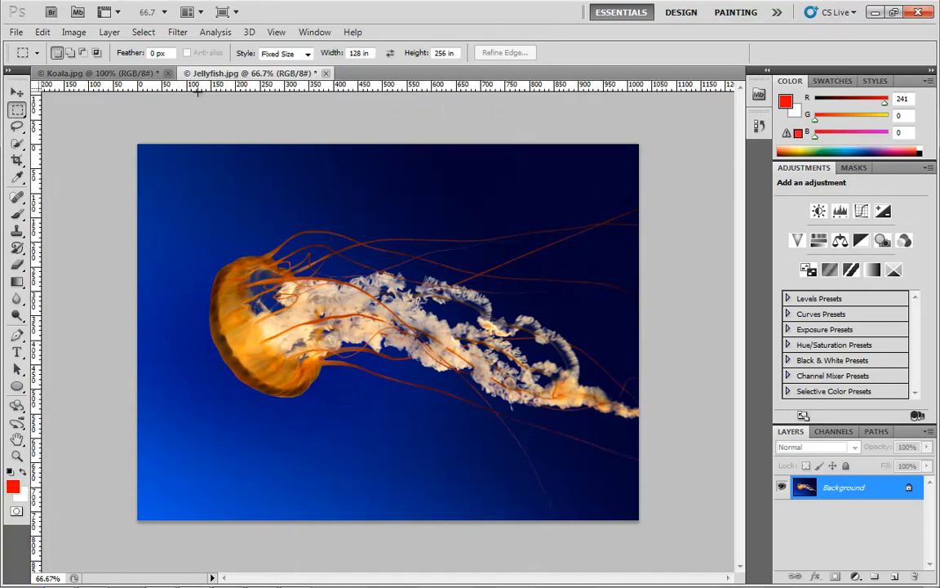
{"action": "key", "text": "ctrl+r"}
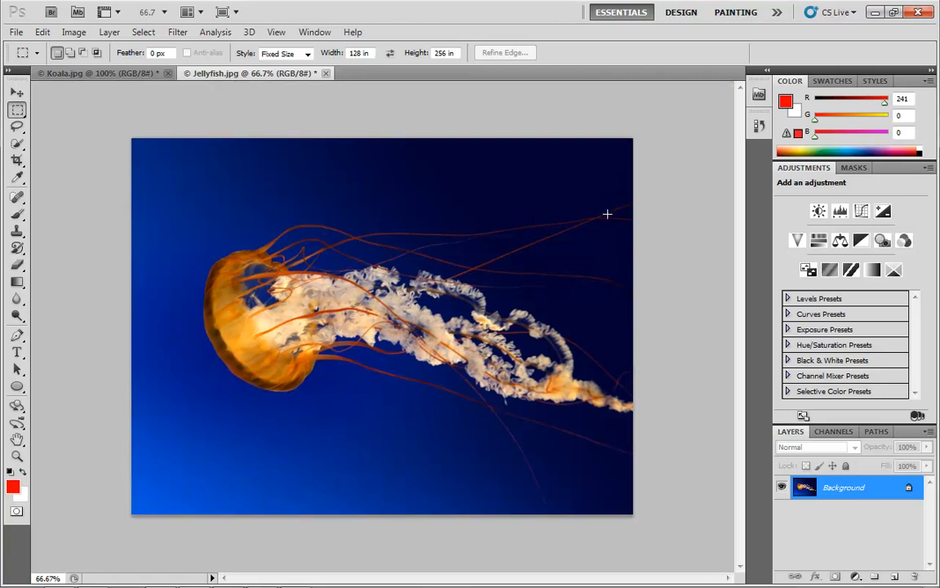
Set the fixed size to 128 px by 256 px and place such a selection over the jellyfish's upper tentacles.
{"action": "left_click", "coordinate": [365, 53]}
{"action": "type", "text": "128 px"}
{"action": "left_click", "coordinate": [454, 53]}
{"action": "left_click_drag", "start_coordinate": [510, 160], "coordinate": [539, 185]}
{"action": "left_click_drag", "start_coordinate": [516, 172], "coordinate": [435, 170]}
{"action": "key", "text": "ctrl+d"}
{"action": "left_click", "coordinate": [545, 189]}
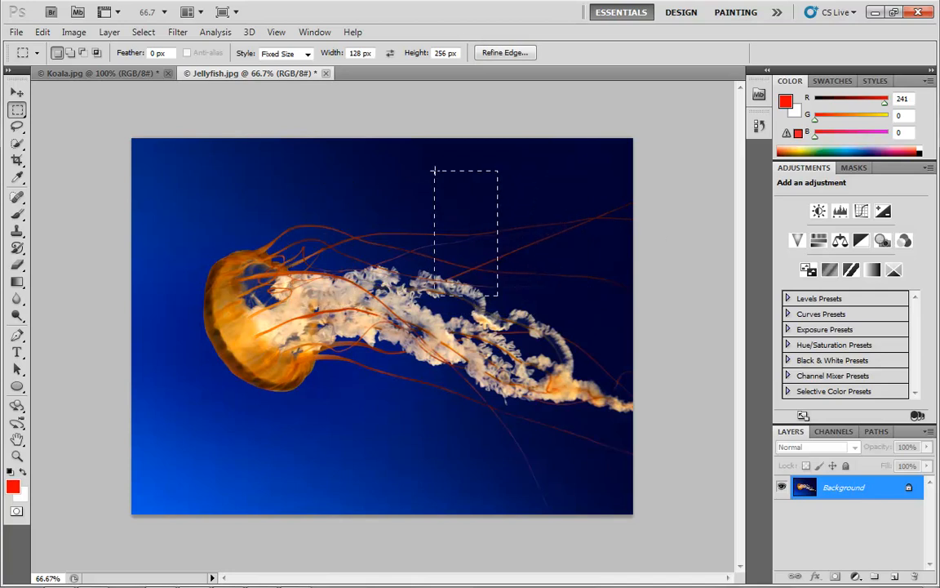
Open Refine Edge for the selection, preview Marching Ants, Black & White and On White views, and toggle Show Radius on and off.
{"action": "left_click", "coordinate": [505, 53]}
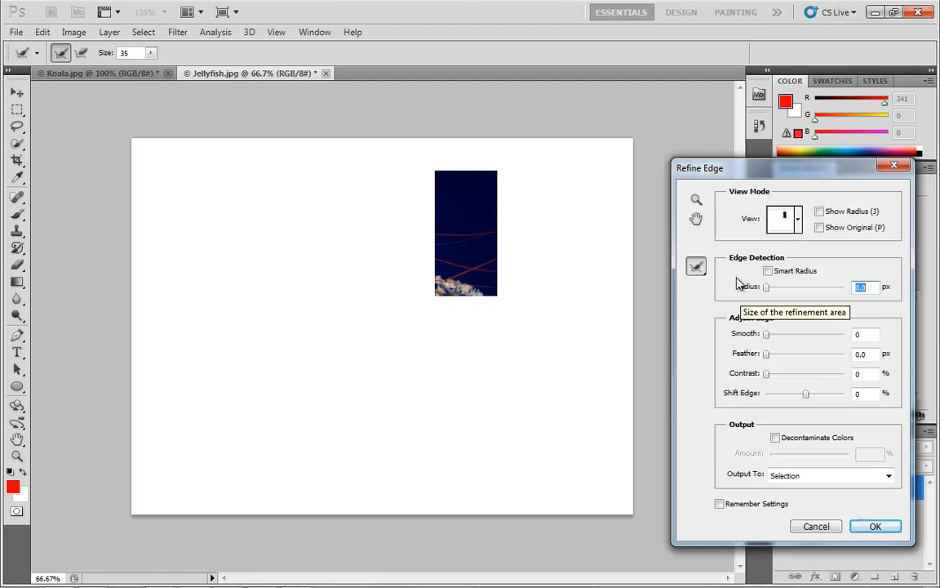
{"action": "left_click", "coordinate": [790, 225]}
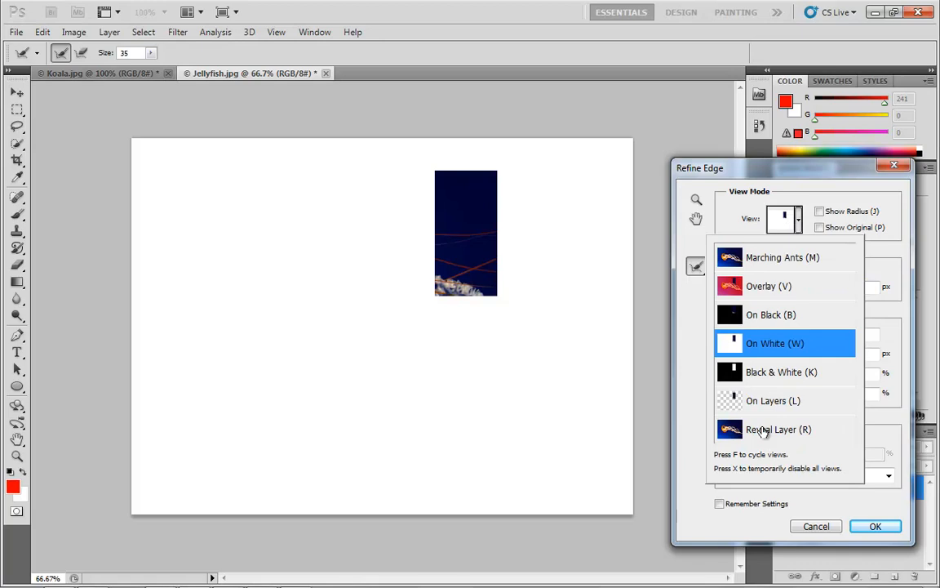
{"action": "left_click", "coordinate": [769, 260]}
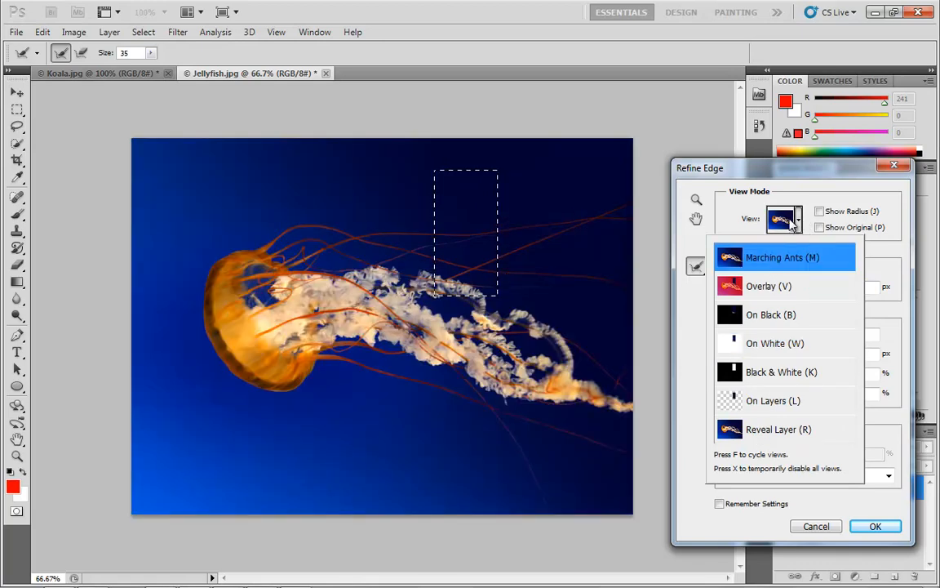
{"action": "left_click", "coordinate": [790, 221]}
{"action": "left_click", "coordinate": [787, 227]}
{"action": "left_click", "coordinate": [781, 371]}
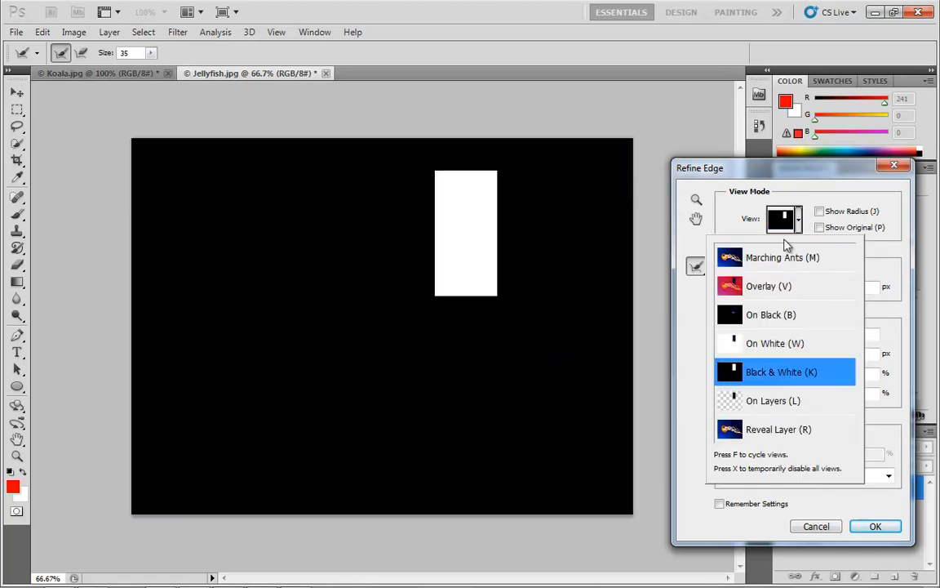
{"action": "left_click", "coordinate": [776, 235]}
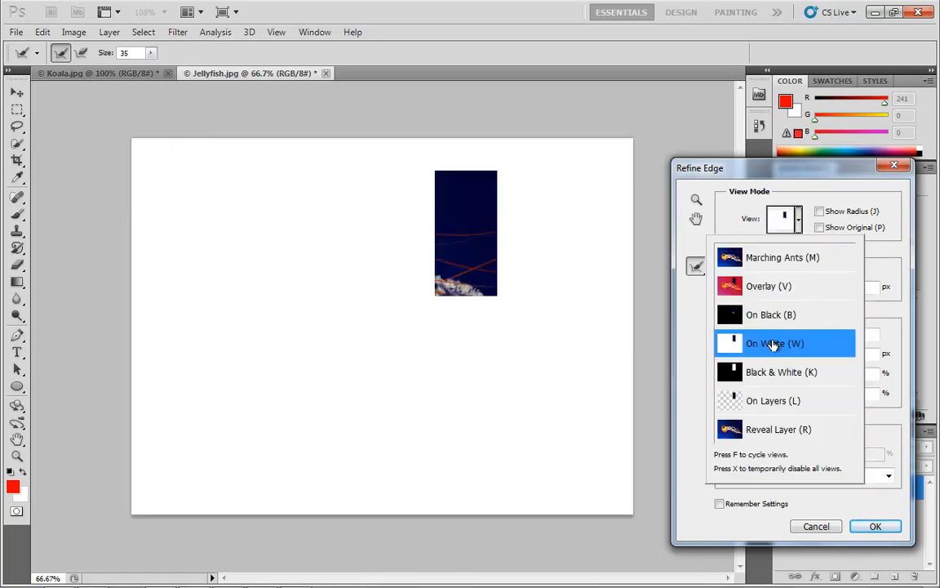
{"action": "left_click", "coordinate": [852, 204]}
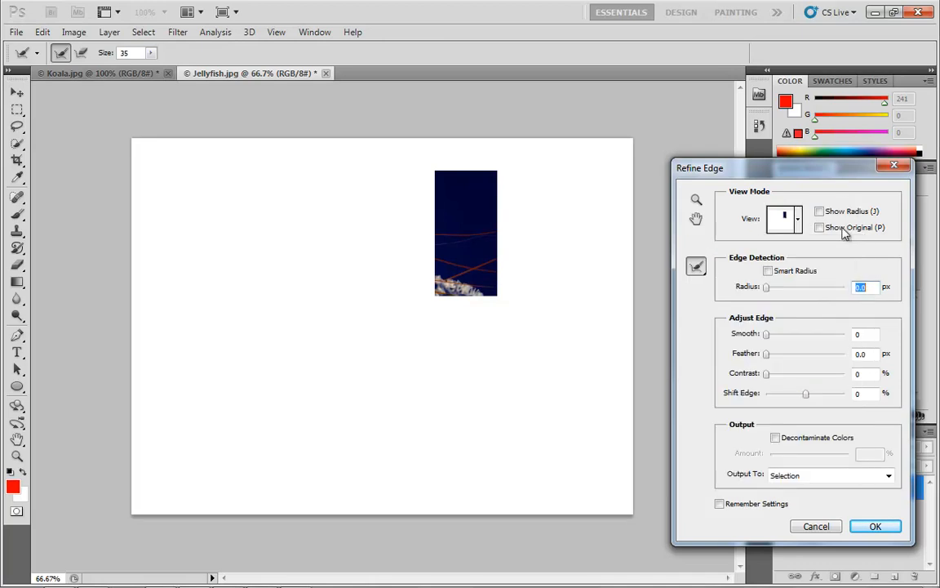
{"action": "left_click", "coordinate": [819, 212]}
{"action": "left_click", "coordinate": [821, 214]}
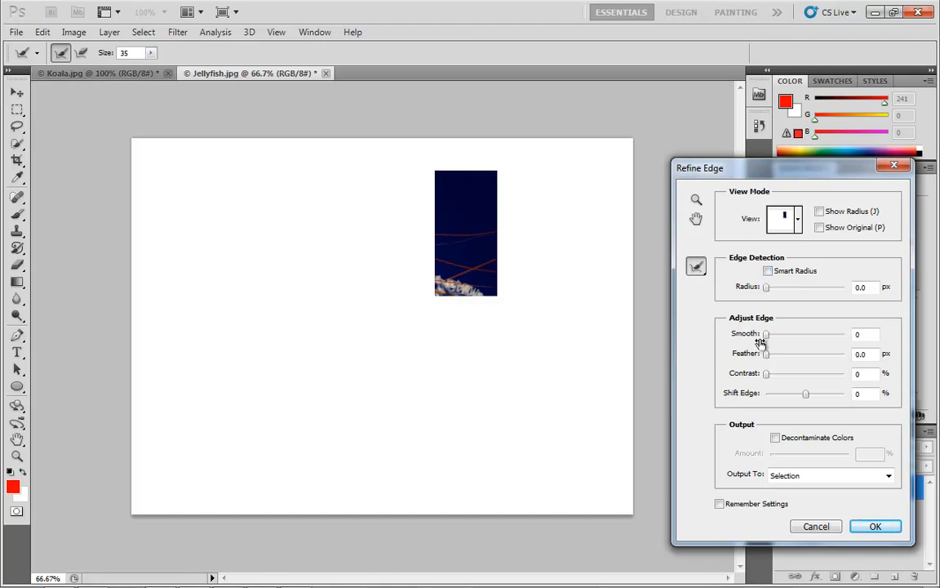
Try Smooth 77, Feather 9.9 px and Contrast 100% on the selection edge.
{"action": "left_click_drag", "start_coordinate": [766, 334], "coordinate": [802, 356]}
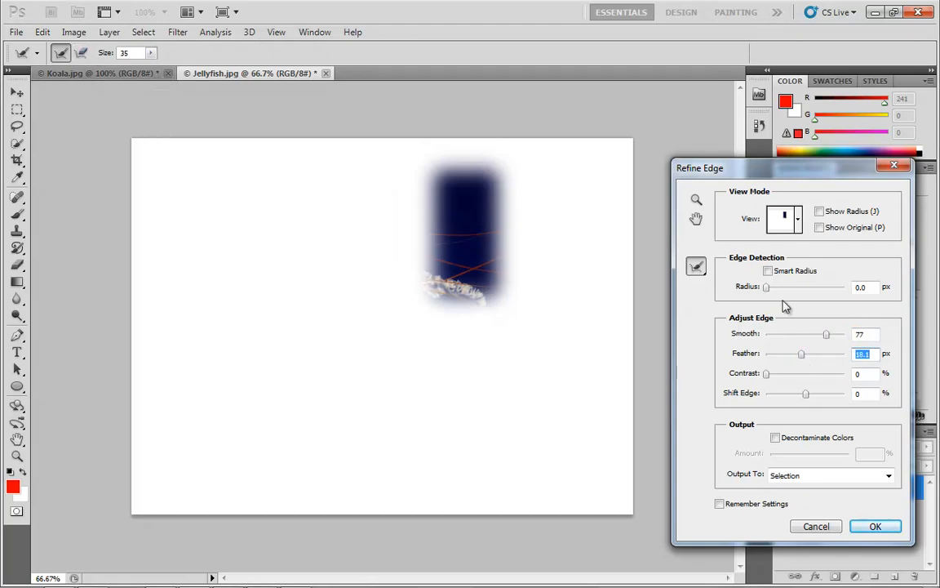
{"action": "left_click_drag", "start_coordinate": [801, 354], "coordinate": [798, 357]}
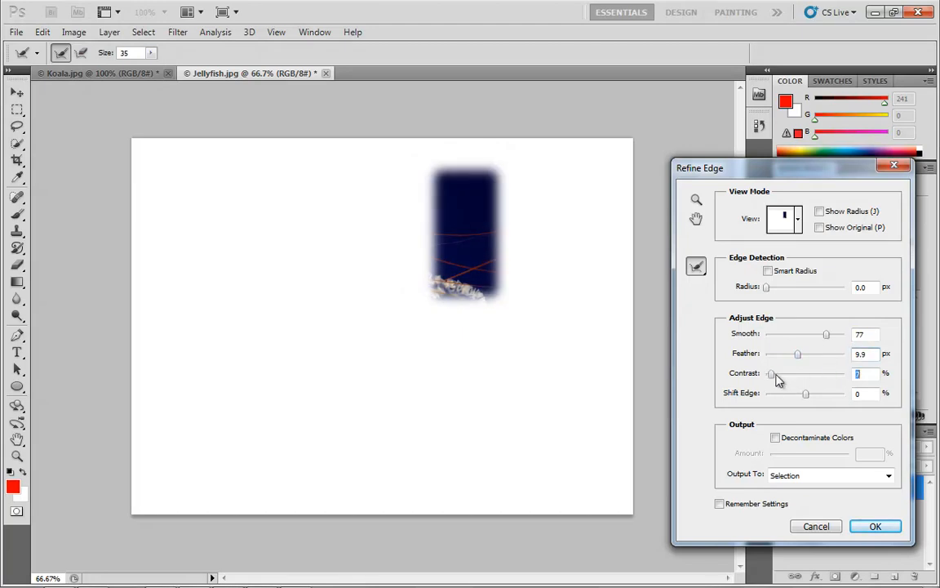
{"action": "left_click_drag", "start_coordinate": [771, 374], "coordinate": [847, 374]}
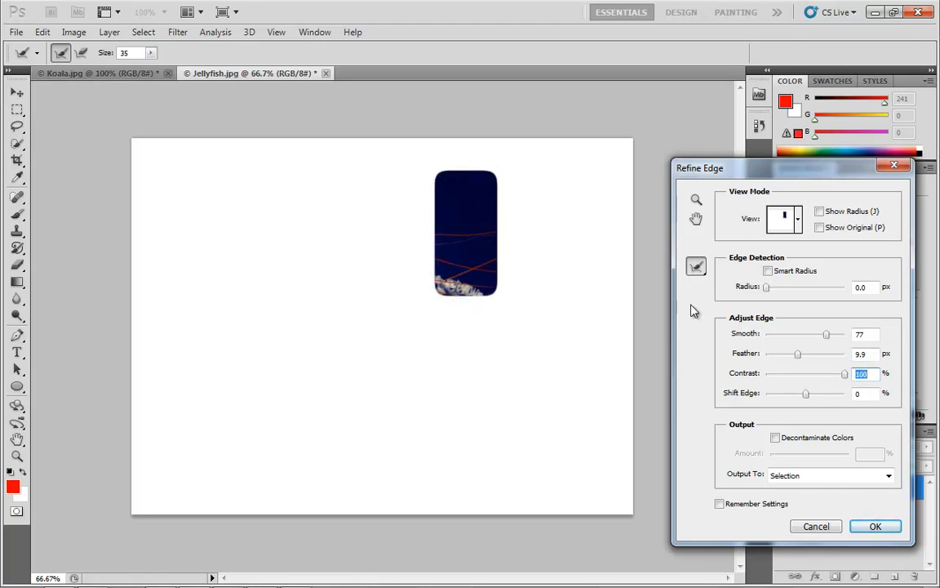
Reset the edge's Feather, Contrast and Smooth to their minimum values.
{"action": "left_click_drag", "start_coordinate": [799, 356], "coordinate": [764, 357]}
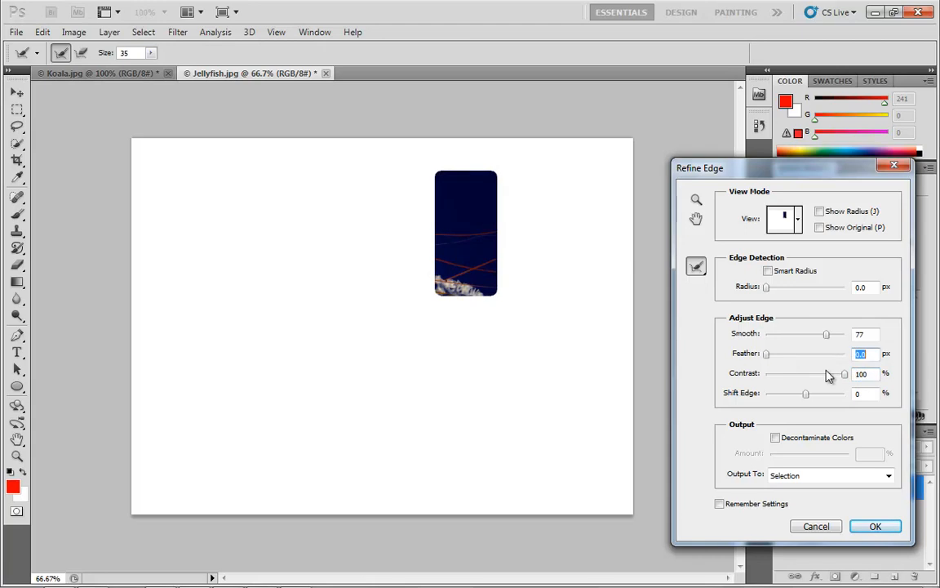
{"action": "left_click_drag", "start_coordinate": [846, 375], "coordinate": [766, 375]}
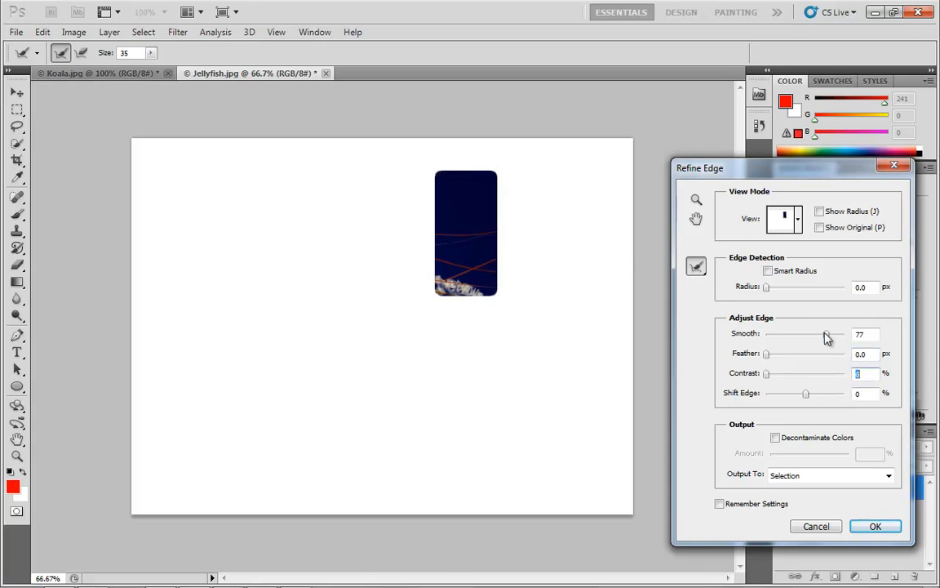
{"action": "left_click_drag", "start_coordinate": [826, 333], "coordinate": [692, 335]}
Refine the edge with Smooth 100, Contrast 96% and Feather 6.8 px, apply it, and deselect the rounded selection.
{"action": "left_click_drag", "start_coordinate": [771, 335], "coordinate": [867, 335]}
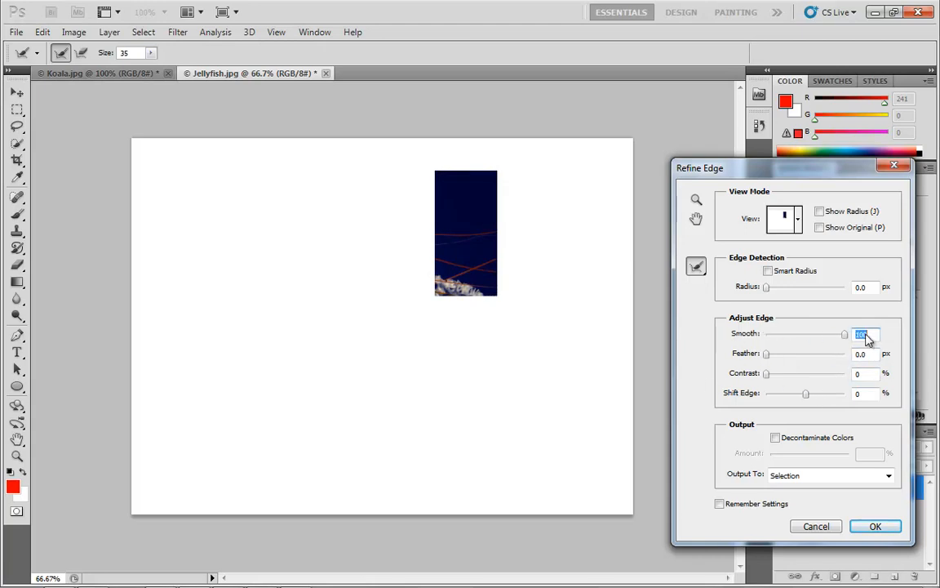
{"action": "left_click_drag", "start_coordinate": [766, 374], "coordinate": [815, 378]}
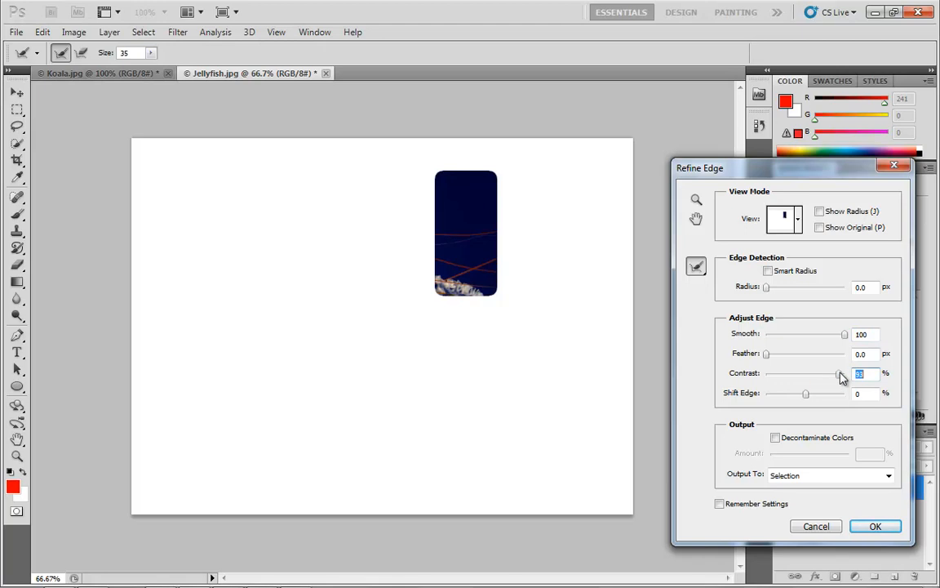
{"action": "left_click_drag", "start_coordinate": [766, 355], "coordinate": [794, 362]}
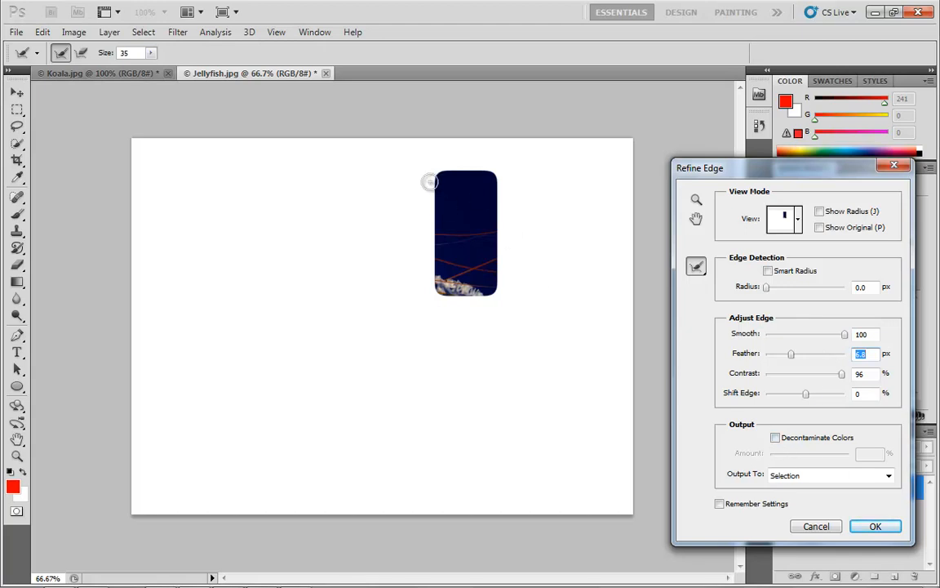
{"action": "left_click", "coordinate": [877, 526]}
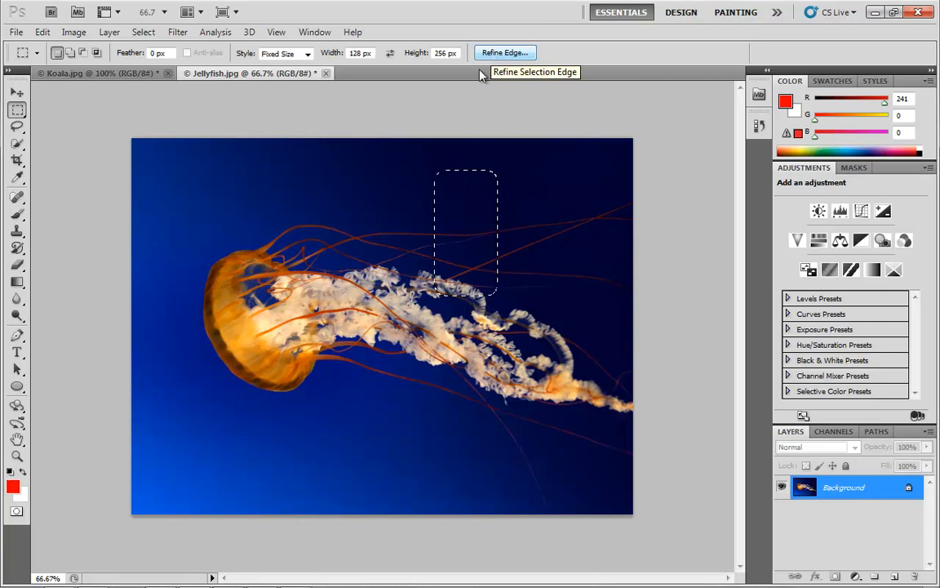
{"action": "key", "text": "ctrl+d"}
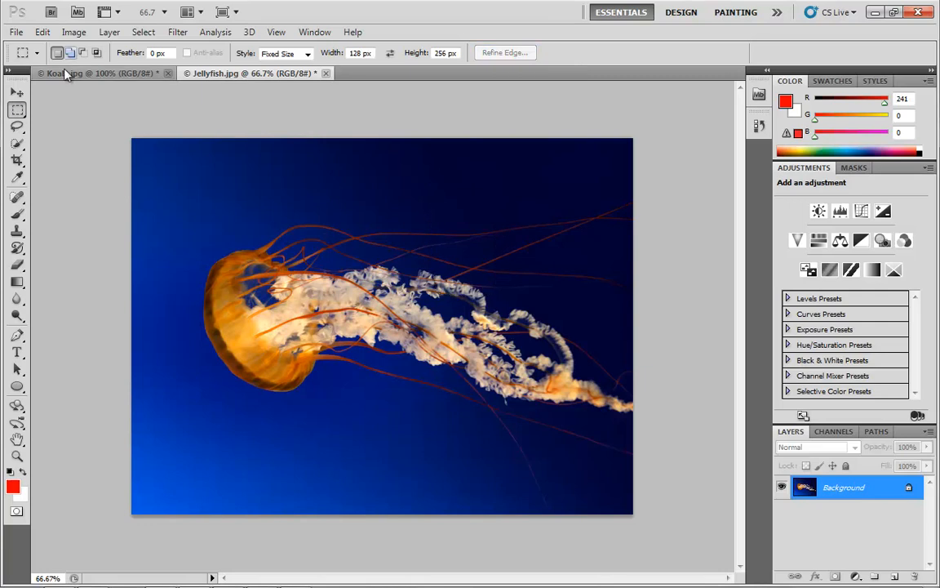
Draw several freely sized elliptical selections over the jellyfish photo with the Elliptical Marquee Tool.
{"action": "left_click", "coordinate": [22, 127]}
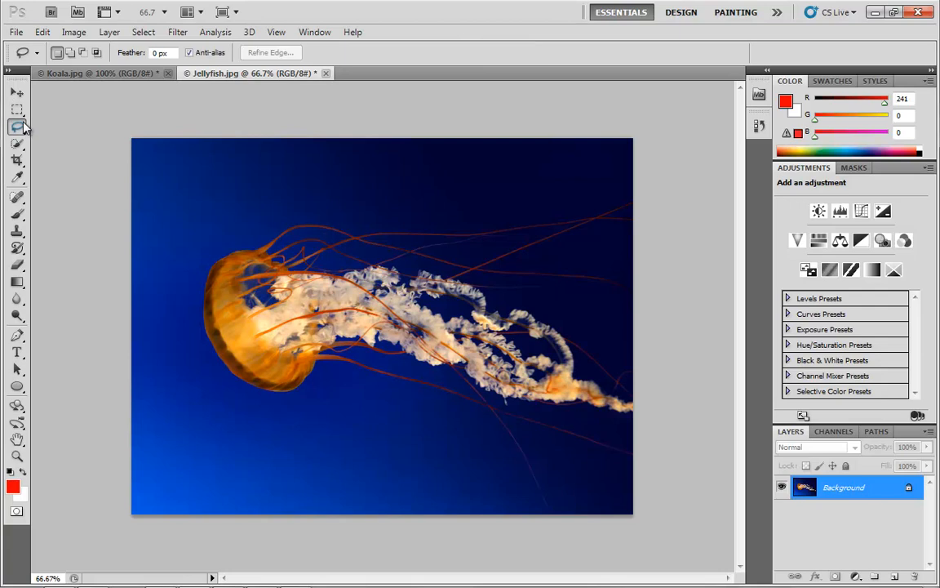
{"action": "left_click", "coordinate": [20, 110]}
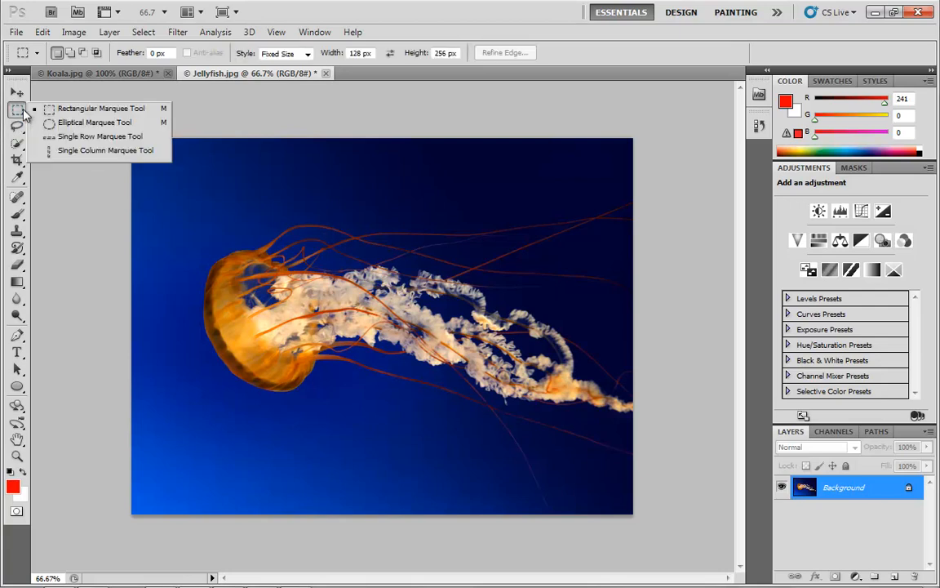
{"action": "left_click", "coordinate": [101, 125]}
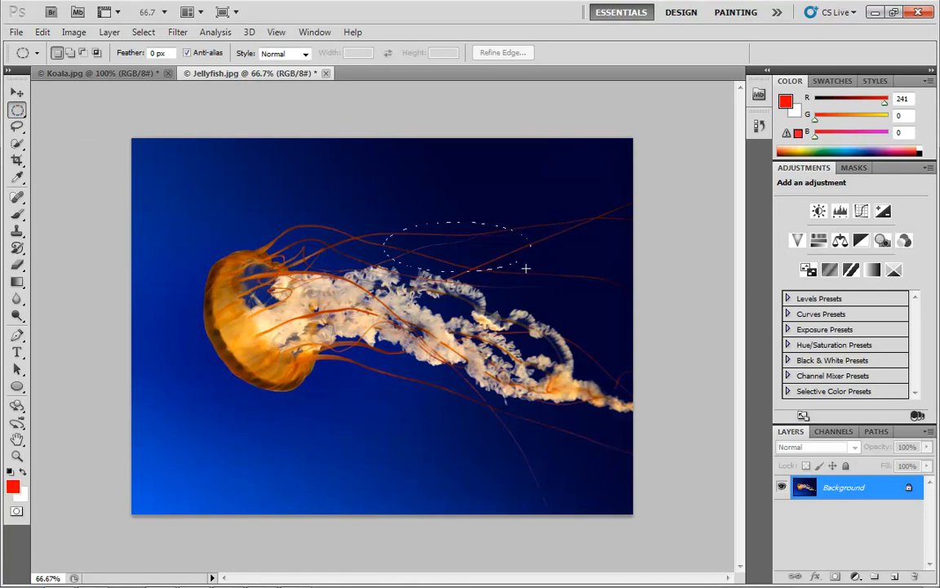
{"action": "left_click_drag", "start_coordinate": [526, 268], "coordinate": [604, 315]}
{"action": "left_click_drag", "start_coordinate": [277, 404], "coordinate": [451, 493]}
{"action": "left_click_drag", "start_coordinate": [342, 191], "coordinate": [428, 392]}
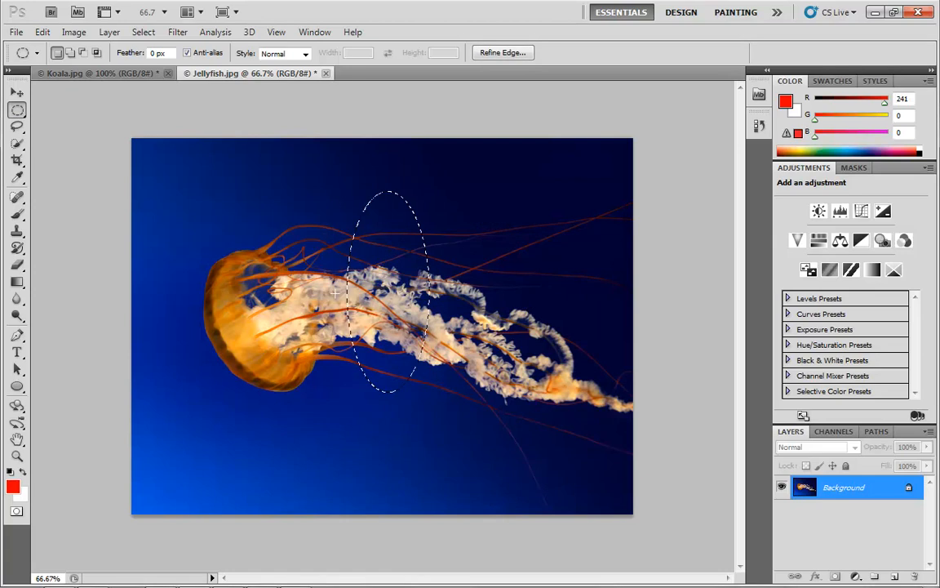
{"action": "left_click", "coordinate": [430, 319]}
{"action": "left_click_drag", "start_coordinate": [546, 420], "coordinate": [571, 451]}
Return to the Rectangular Marquee Tool, set its style to Normal, select a free rectangle over the tentacles, and deselect it.
{"action": "left_click_drag", "start_coordinate": [14, 117], "coordinate": [92, 111]}
{"action": "left_click", "coordinate": [235, 186]}
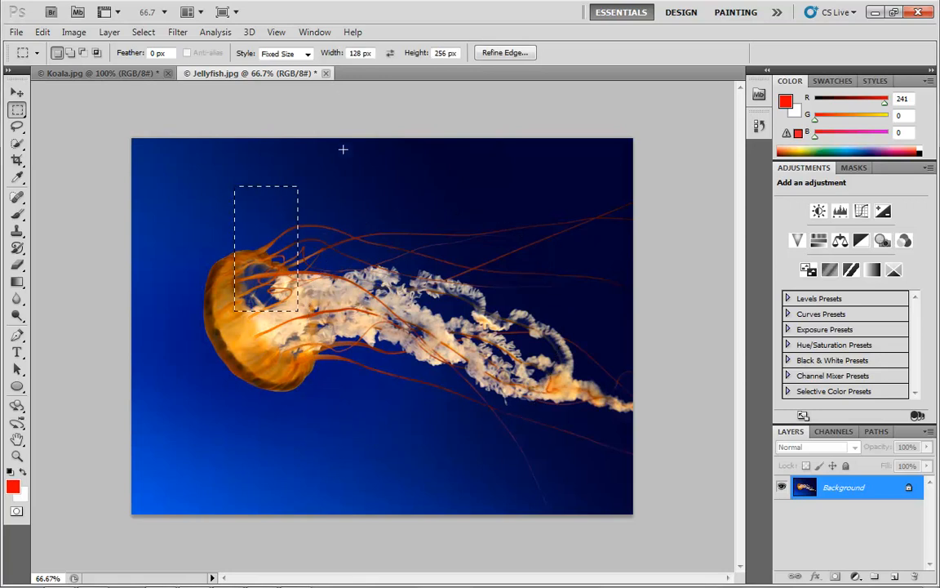
{"action": "left_click", "coordinate": [282, 53]}
{"action": "left_click", "coordinate": [274, 63]}
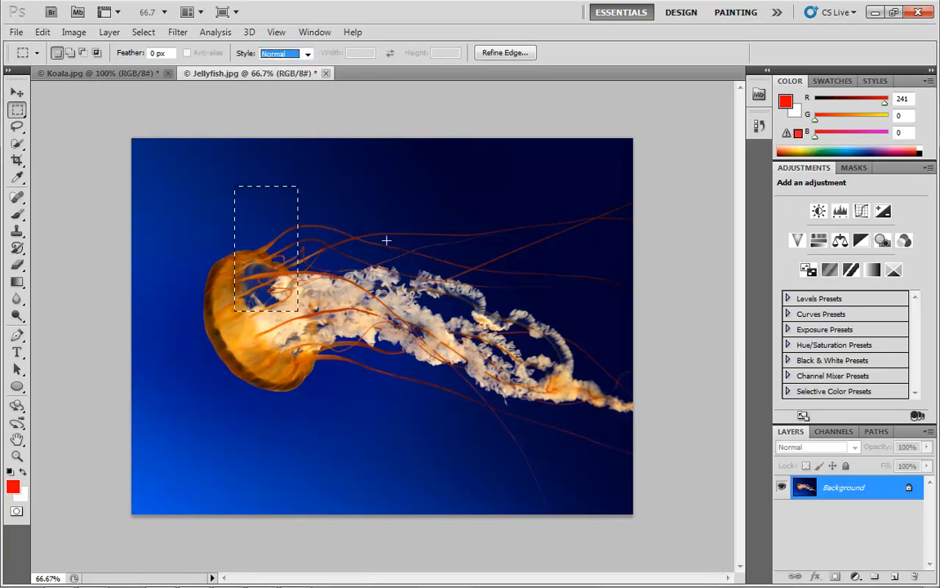
{"action": "left_click_drag", "start_coordinate": [333, 174], "coordinate": [521, 360]}
{"action": "left_click", "coordinate": [491, 273]}
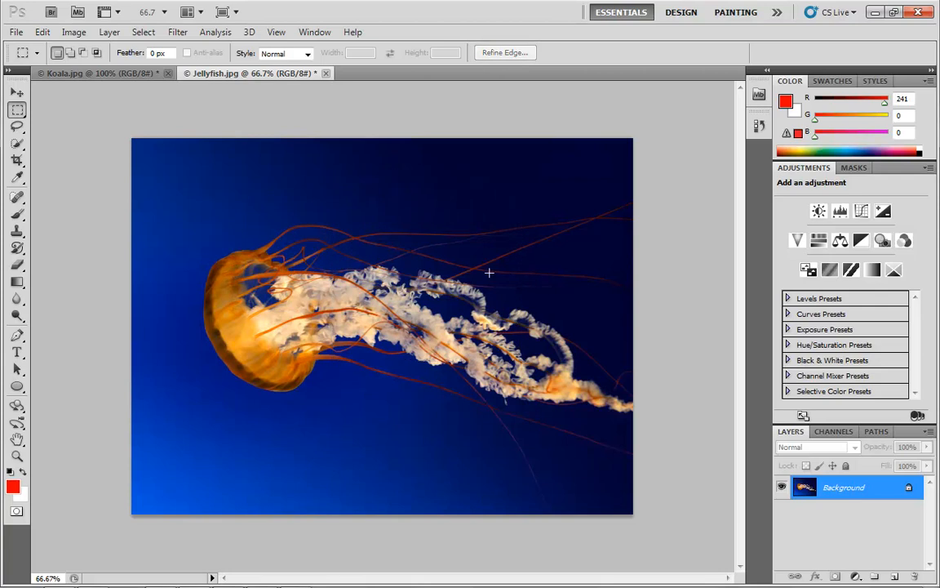
Draw several elliptical selections, including a perfect circle, above the jellyfish's tentacles with the Elliptical Marquee Tool.
{"action": "left_click", "coordinate": [20, 110]}
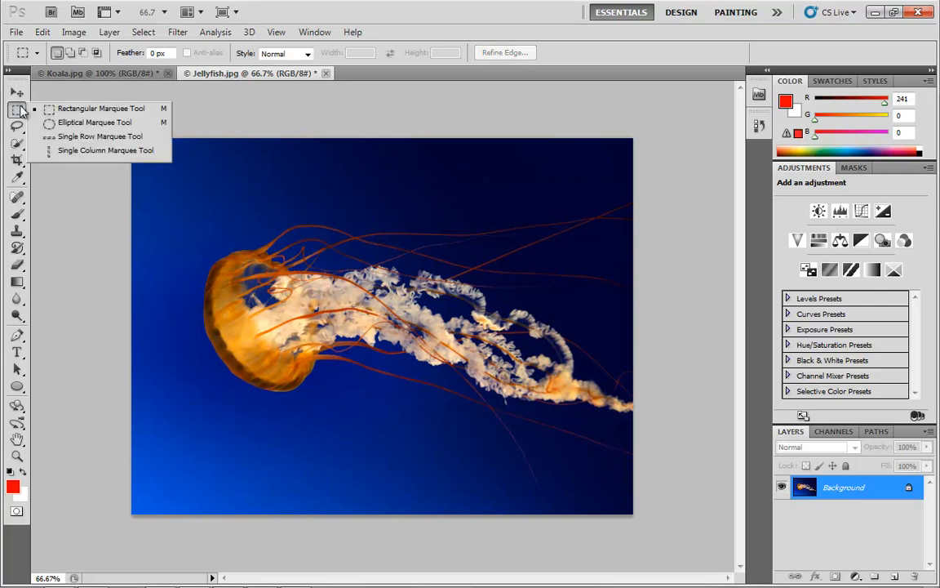
{"action": "left_click", "coordinate": [78, 124]}
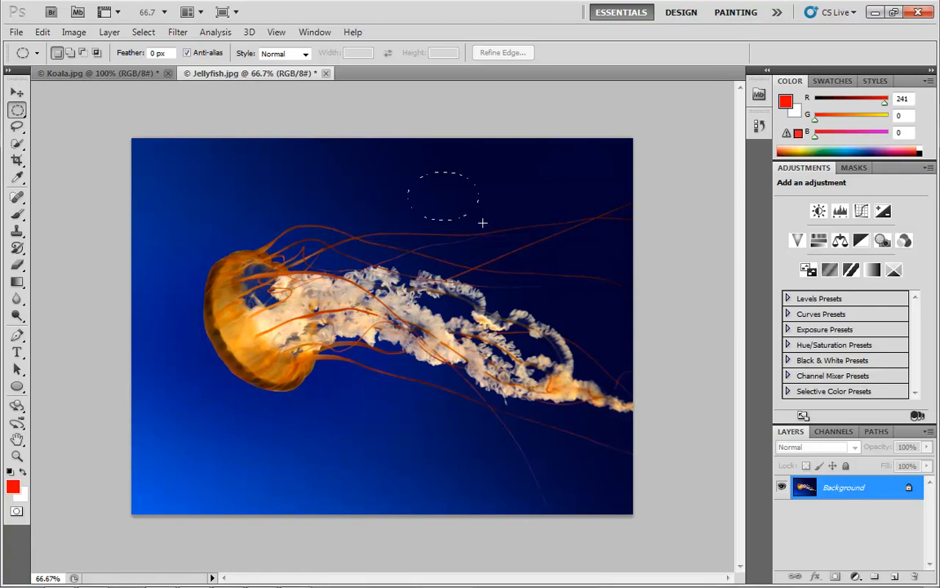
{"action": "left_click", "coordinate": [521, 273]}
{"action": "left_click_drag", "start_coordinate": [406, 192], "coordinate": [463, 233]}
{"action": "left_click", "coordinate": [466, 246]}
{"action": "left_click_drag", "start_coordinate": [464, 222], "coordinate": [493, 274]}
{"action": "left_click_drag", "start_coordinate": [381, 177], "coordinate": [227, 273]}
{"action": "left_click", "coordinate": [352, 465]}
{"action": "key", "text": "ctrl+z"}
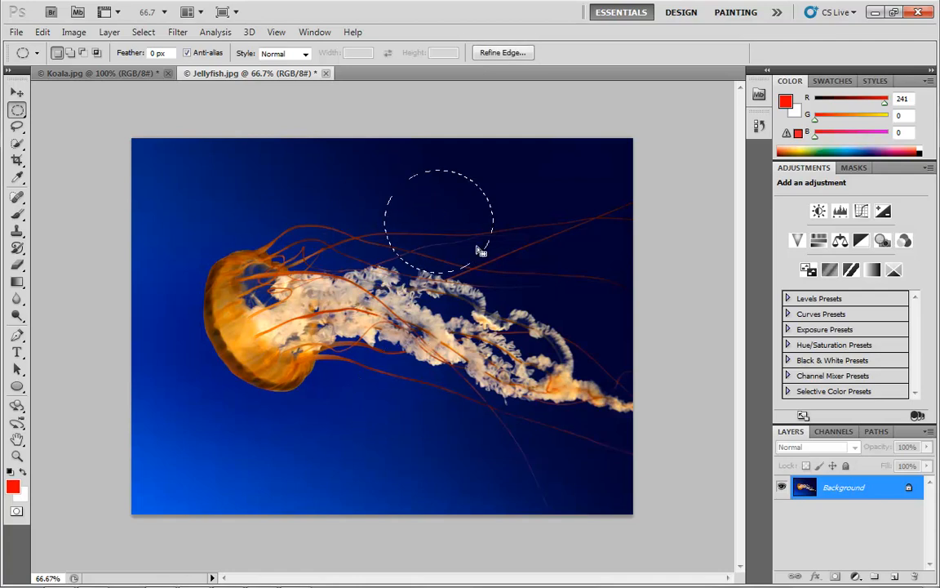
Draw a circular selection outward from its centre over the upper tentacles and deselect it.
{"action": "key", "text": "ctrl+z"}
{"action": "key", "text": "alt"}
{"action": "left_click", "coordinate": [425, 210]}
{"action": "left_click", "coordinate": [472, 255]}
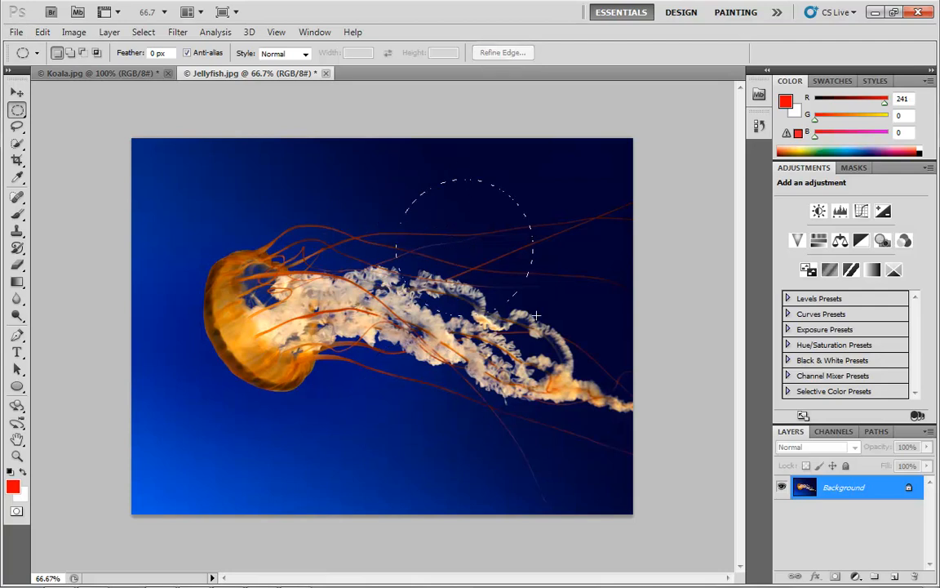
{"action": "left_click", "coordinate": [475, 293]}
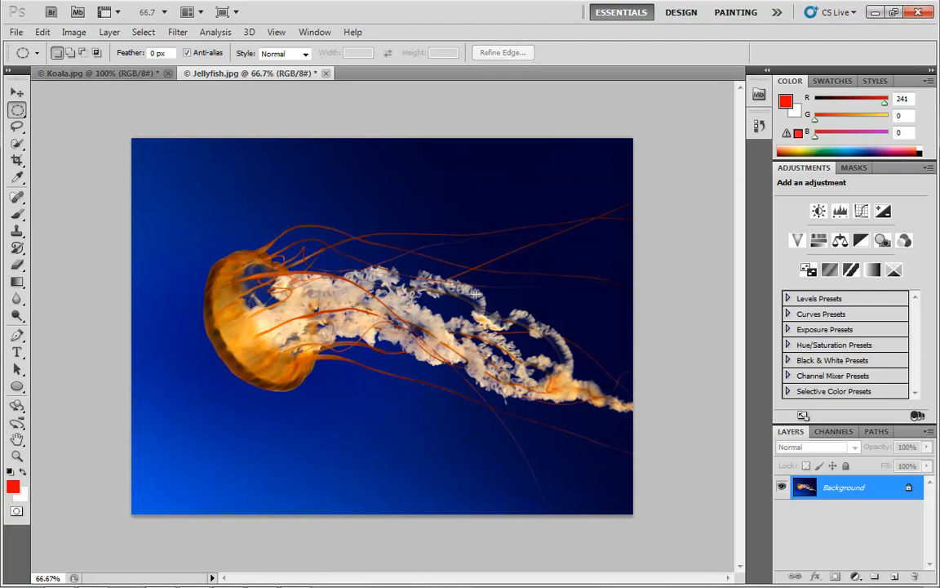
Switch to the Rectangular Marquee Tool, draw a selection over the upper tentacles, and deselect it.
{"action": "right_click", "coordinate": [18, 109]}
{"action": "left_click", "coordinate": [59, 104]}
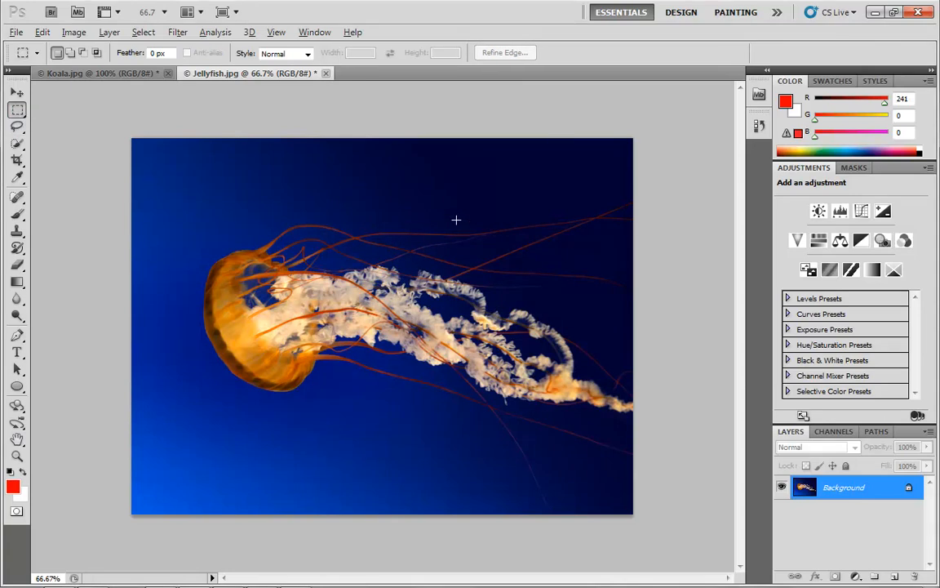
{"action": "left_click_drag", "start_coordinate": [512, 276], "coordinate": [530, 242]}
{"action": "left_click", "coordinate": [424, 251]}
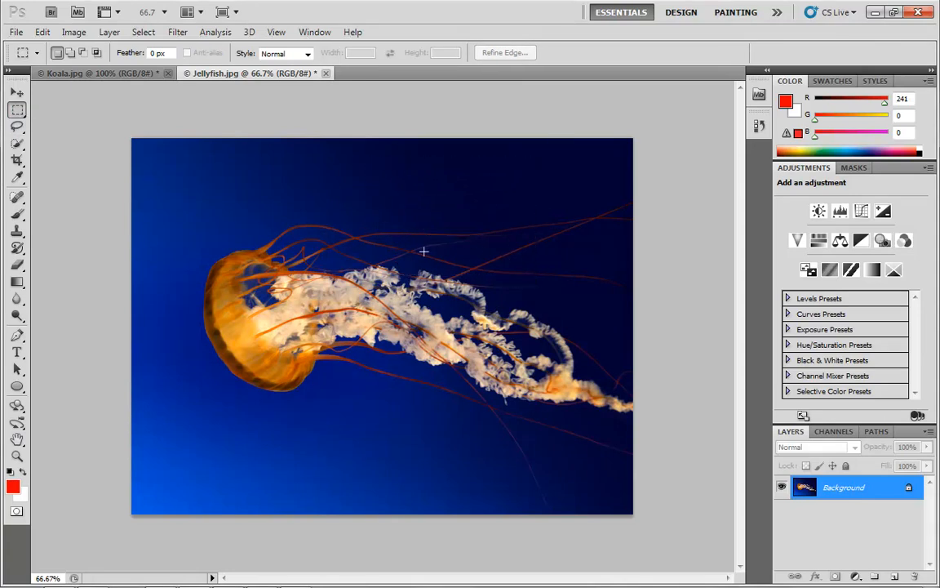
Return to the Elliptical Marquee Tool, draw a large circular selection over the upper tentacles, and deselect it.
{"action": "right_click", "coordinate": [17, 109]}
{"action": "left_click", "coordinate": [57, 120]}
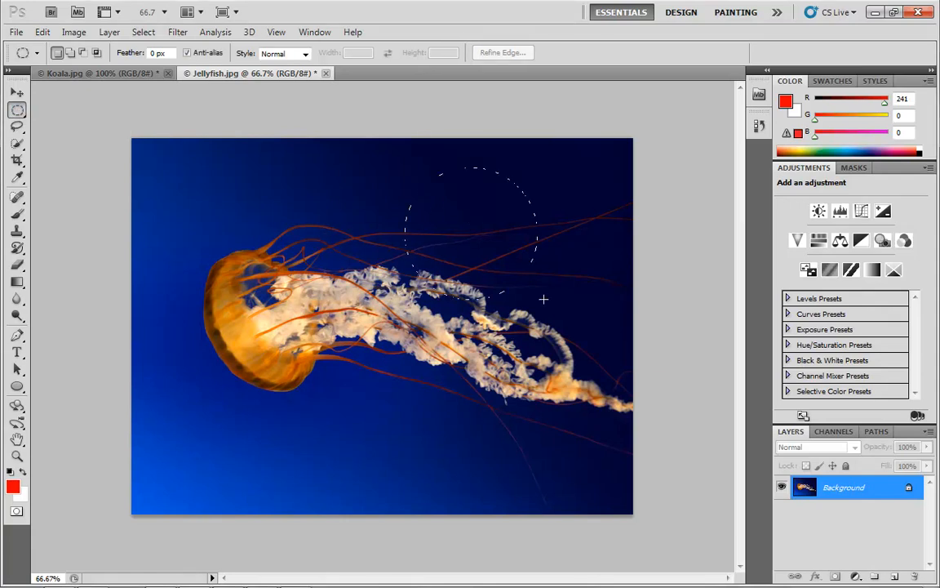
{"action": "left_click", "coordinate": [591, 369]}
Draw a wide, flat elliptical selection just below the jellyfish's bell with Anti-alias turned on.
{"action": "right_click", "coordinate": [18, 109]}
{"action": "left_click", "coordinate": [57, 121]}
{"action": "left_click", "coordinate": [187, 53]}
{"action": "left_click", "coordinate": [187, 54]}
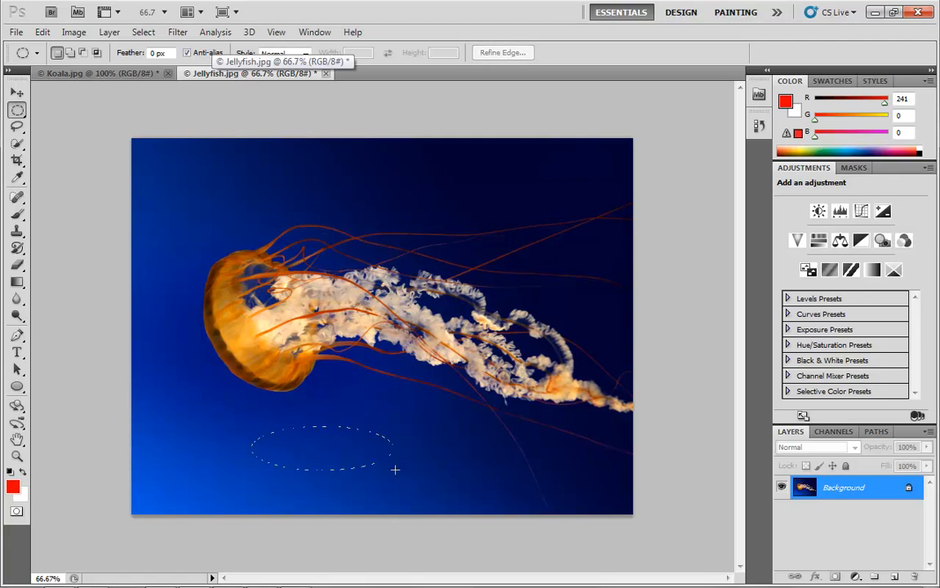
{"action": "left_click_drag", "start_coordinate": [357, 453], "coordinate": [290, 435]}
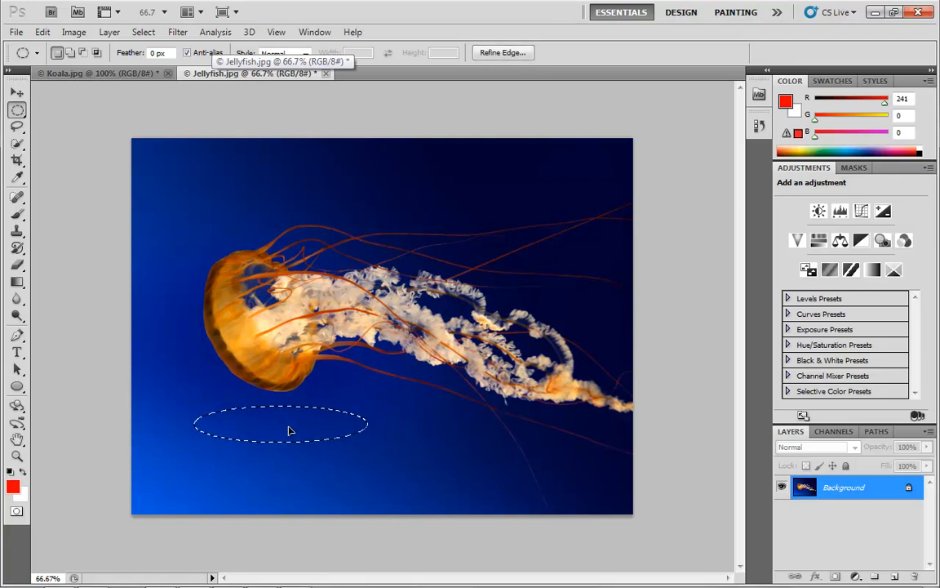
{"action": "key", "text": "i"}
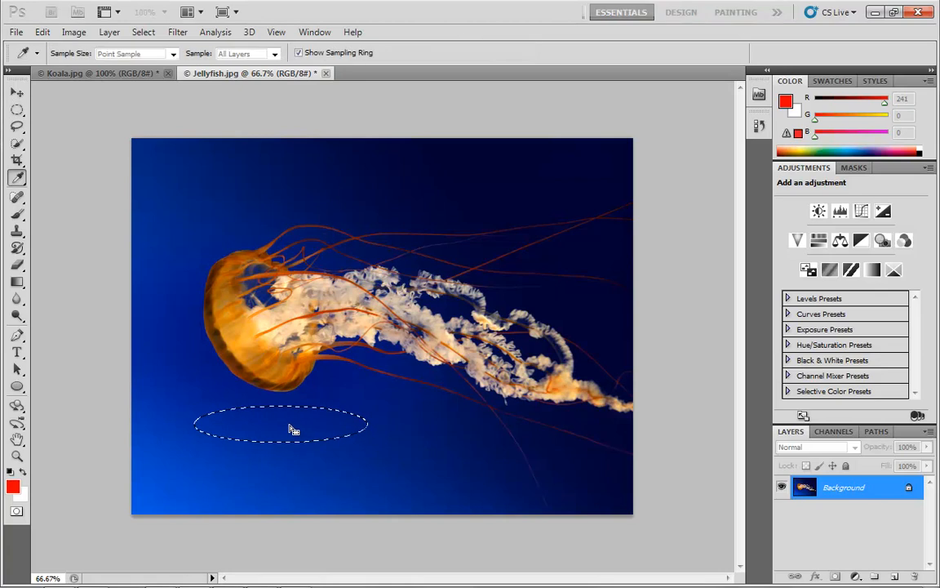
{"action": "key", "text": "shift+F5"}
{"action": "left_click", "coordinate": [549, 184]}
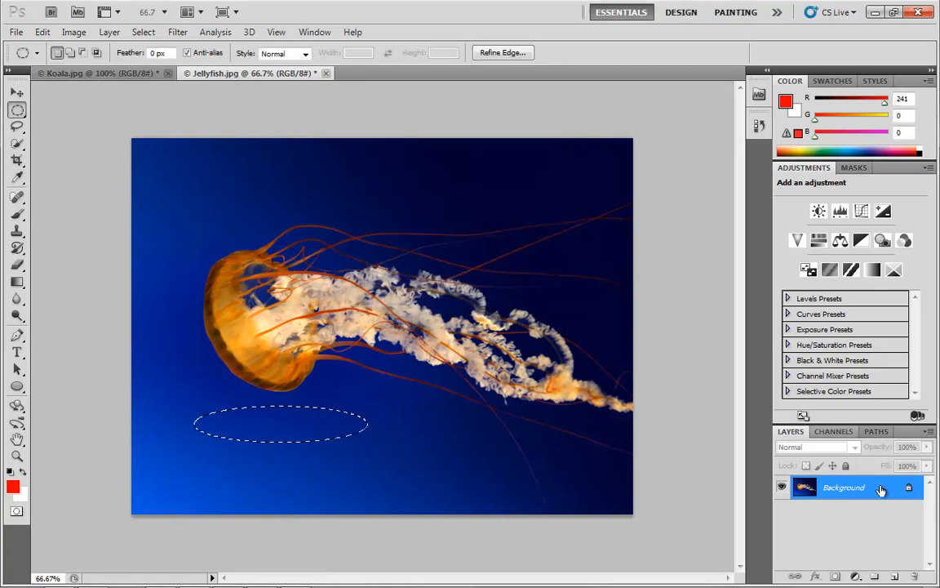
Fill the elliptical selection with Background Color at 100% opacity in Normal mode and deselect it.
{"action": "key", "text": "i"}
{"action": "key", "text": "shift+F5"}
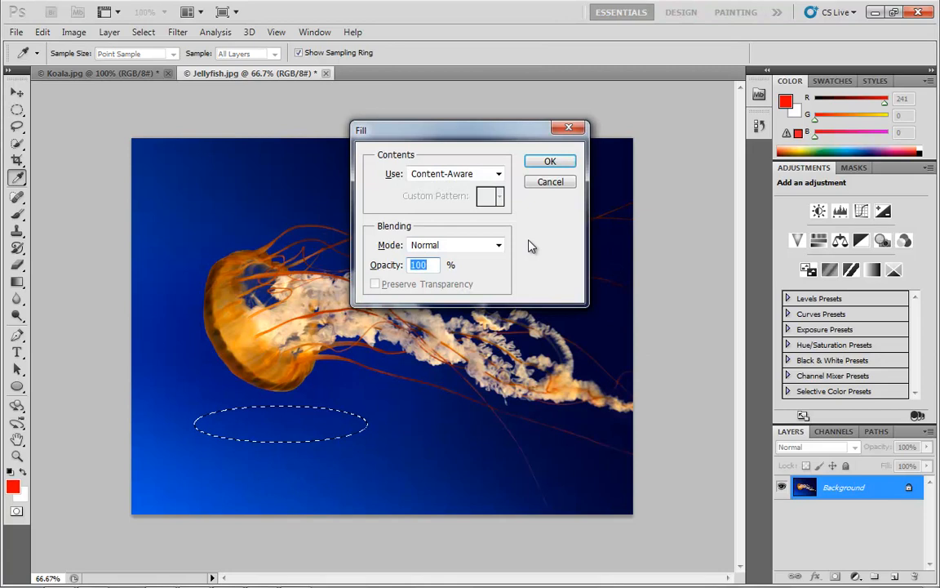
{"action": "left_click", "coordinate": [484, 175]}
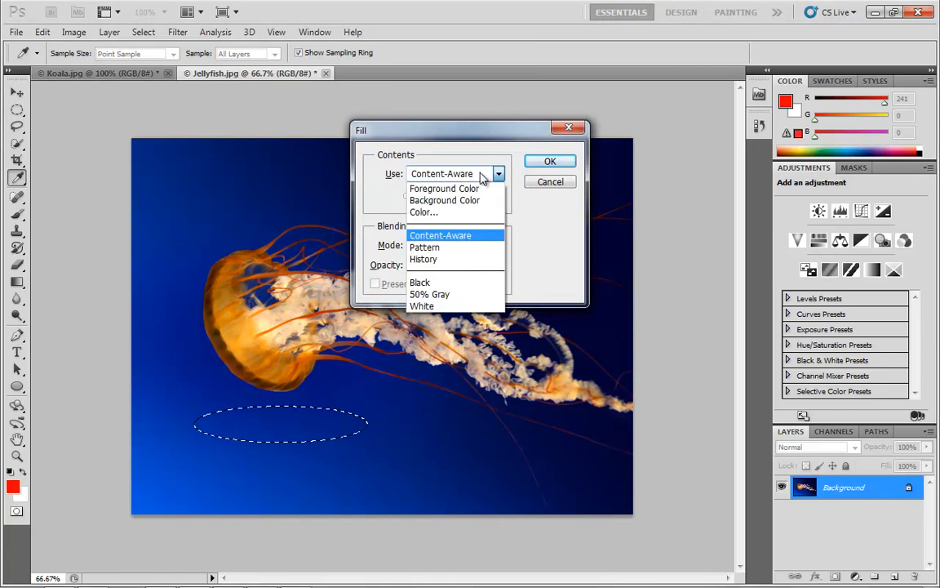
{"action": "left_click", "coordinate": [466, 201]}
{"action": "left_click", "coordinate": [542, 163]}
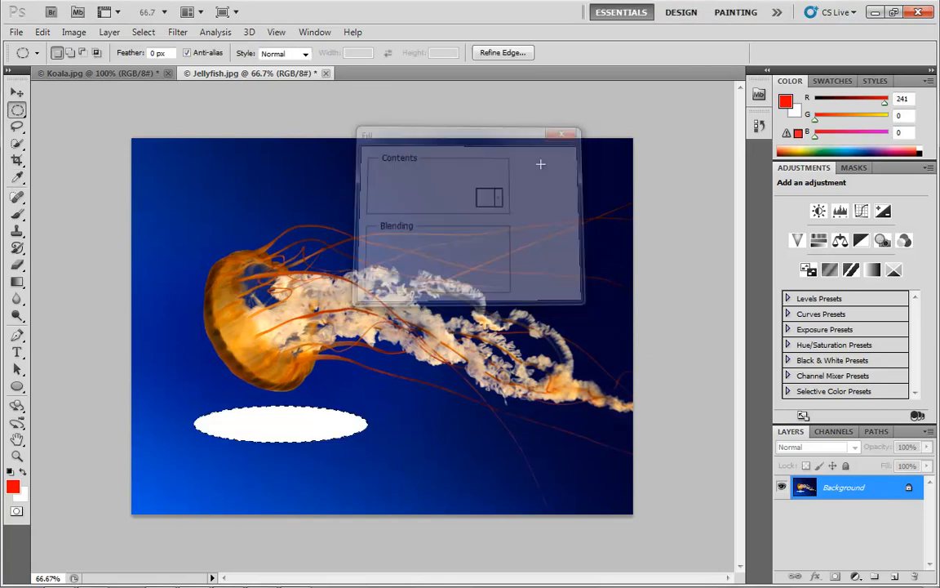
{"action": "key", "text": "ctrl+d"}
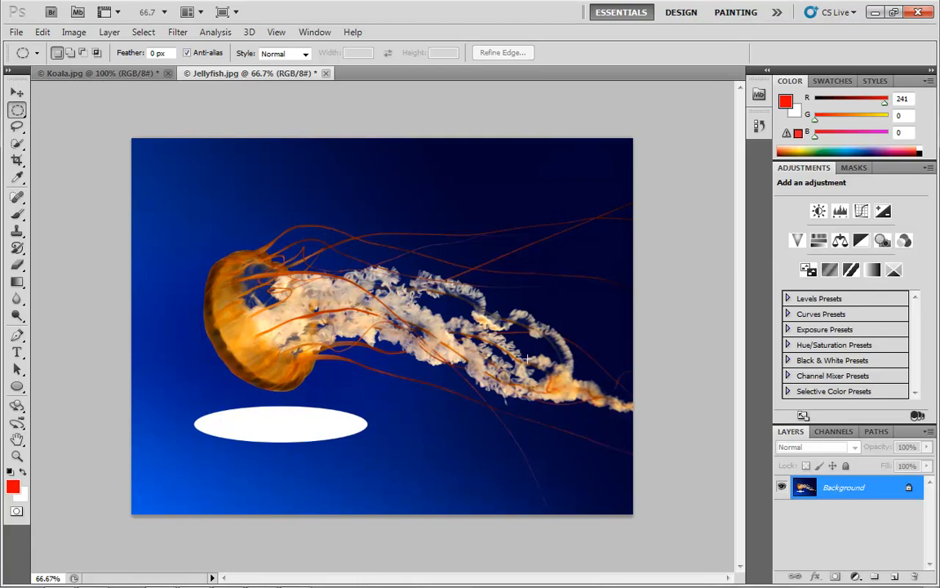
With Anti-alias off, draw a second wide ellipse below the tentacles, fill it with Background Color, and deselect it.
{"action": "key", "text": "ctrl+plus"}
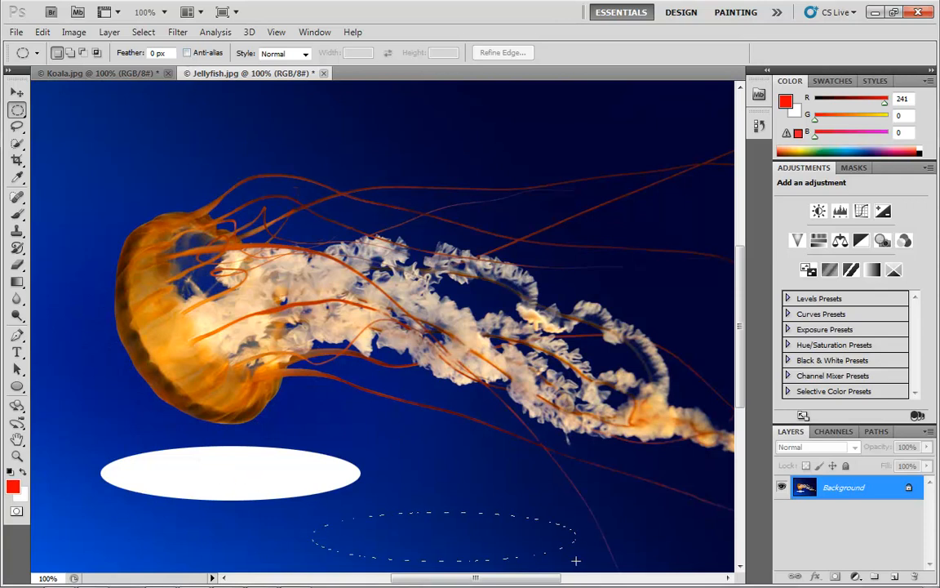
{"action": "key", "text": "shift+F5"}
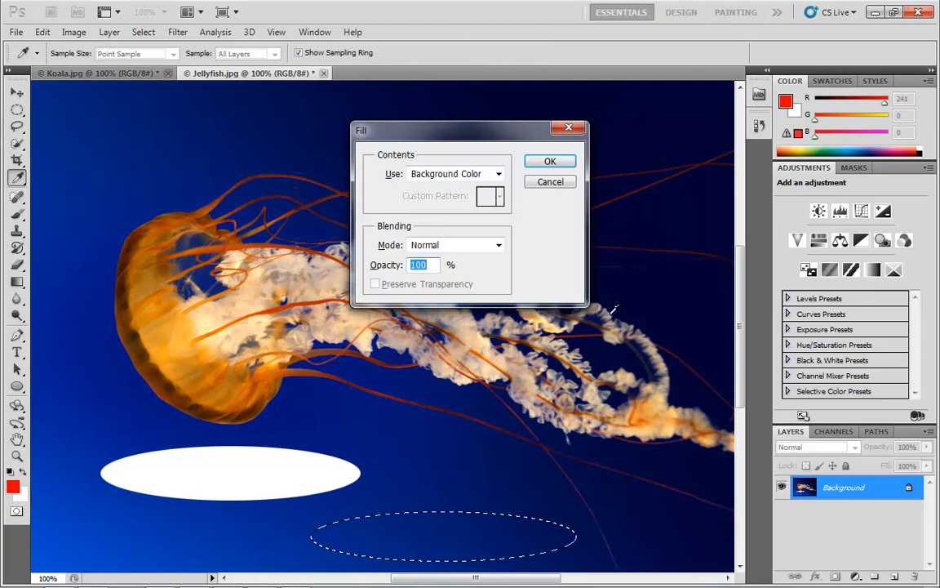
{"action": "left_click", "coordinate": [550, 161]}
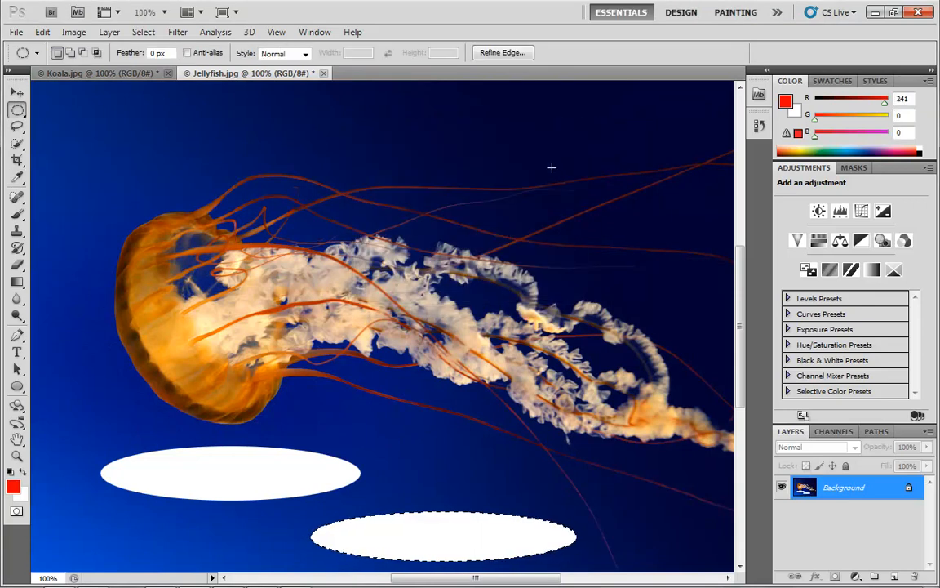
{"action": "key", "text": "ctrl+d"}
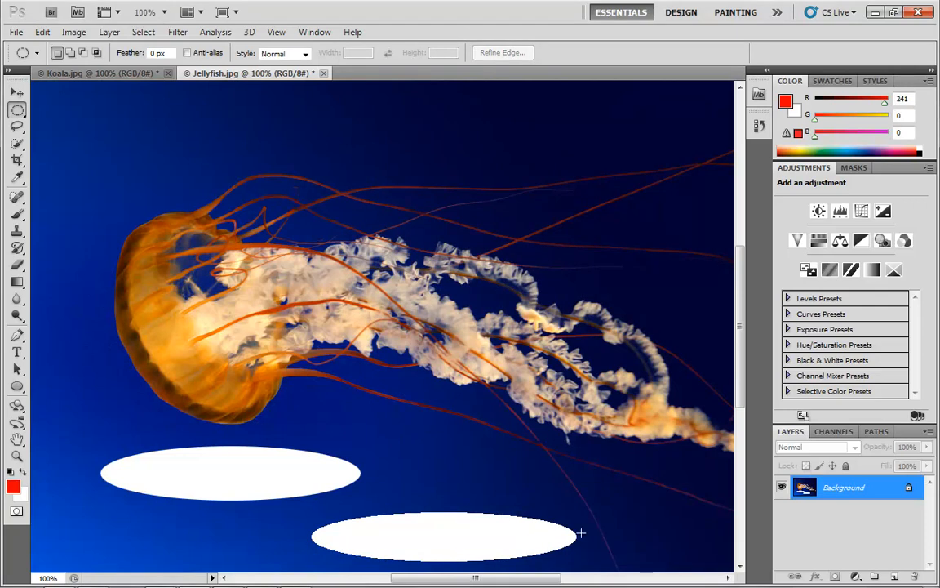
Compare the edges of the two white ellipses up close and turn Anti-alias back on.
{"action": "left_click_drag", "start_coordinate": [342, 535], "coordinate": [359, 516]}
{"action": "left_click_drag", "start_coordinate": [462, 499], "coordinate": [436, 395]}
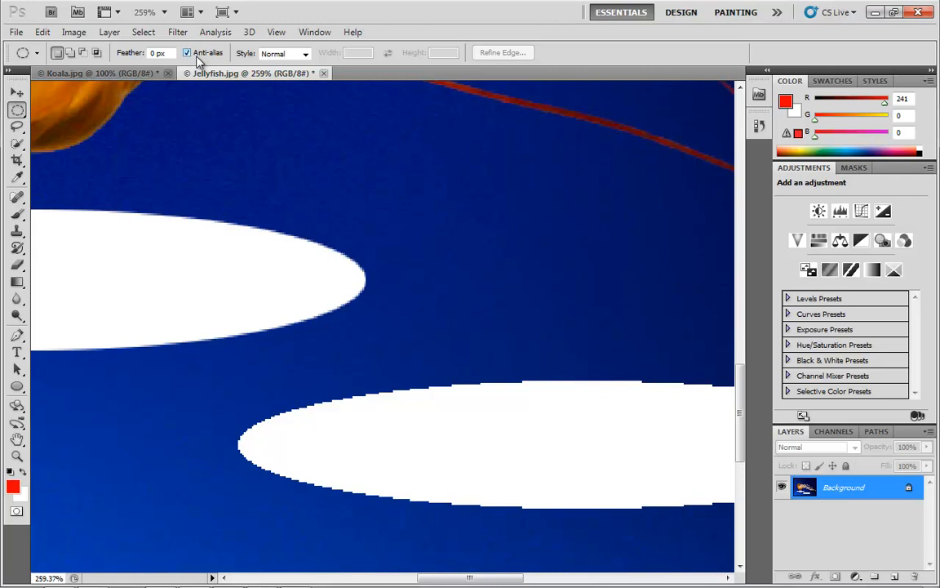
{"action": "scroll", "coordinate": [461, 319], "scroll_direction": "down", "scroll_amount": 5}
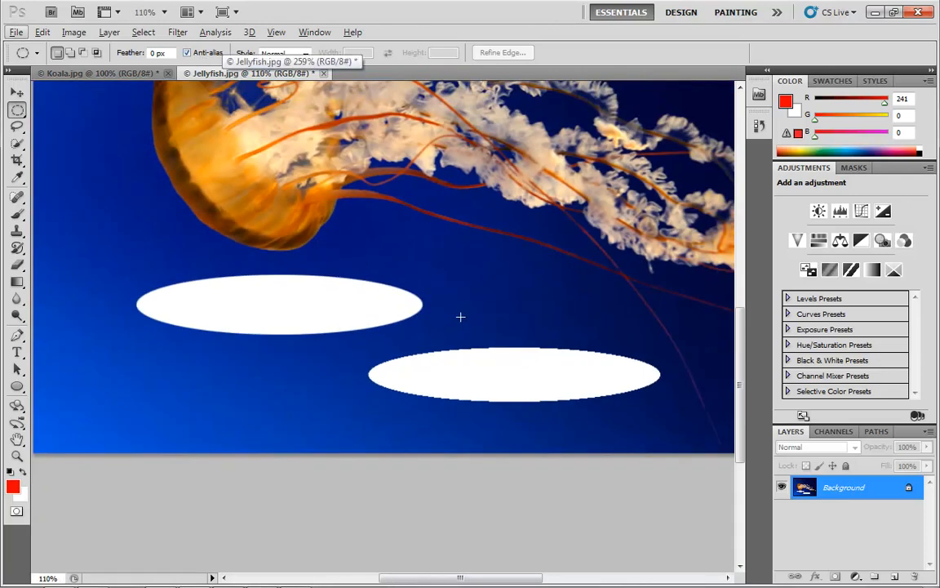
{"action": "left_click", "coordinate": [17, 92]}
{"action": "left_click_drag", "start_coordinate": [527, 267], "coordinate": [493, 353]}
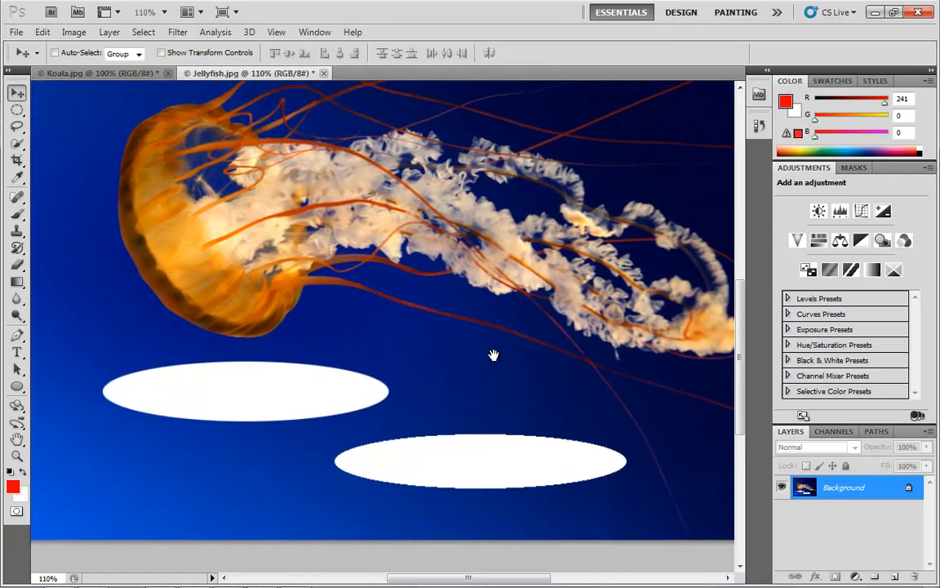
Draw rectangular selections below and over the tentacles with the Rectangular Marquee Tool, repositioning each selection outline.
{"action": "left_click", "coordinate": [18, 109]}
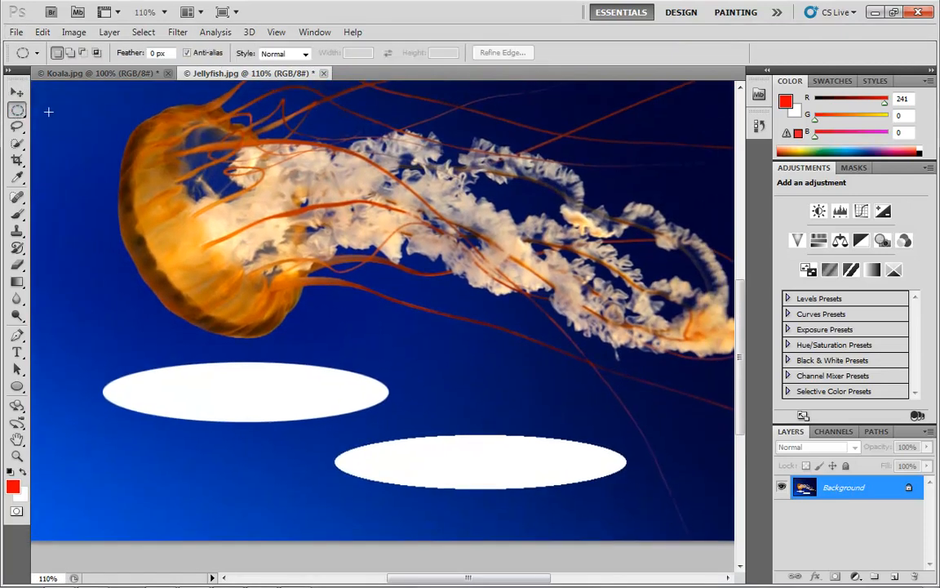
{"action": "left_click", "coordinate": [17, 109]}
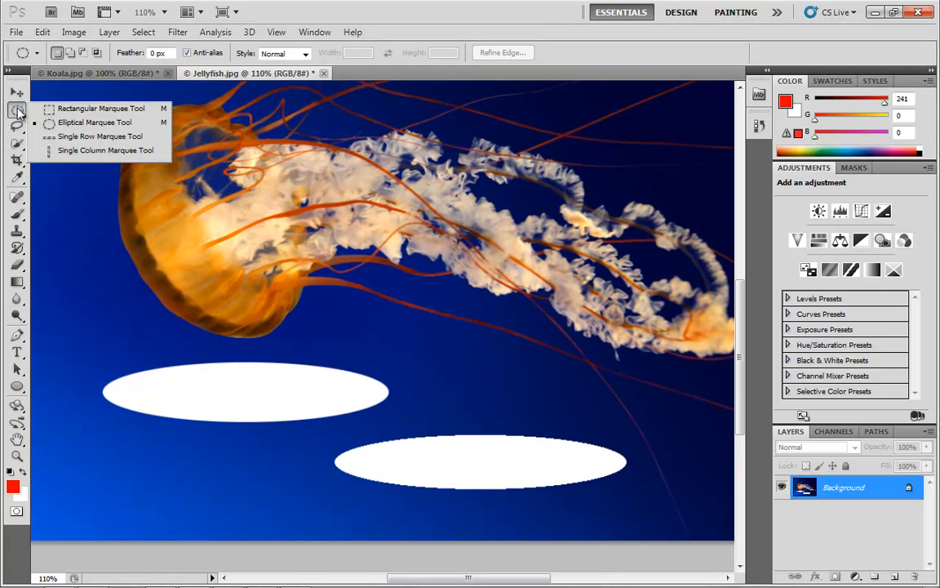
{"action": "left_click", "coordinate": [86, 108]}
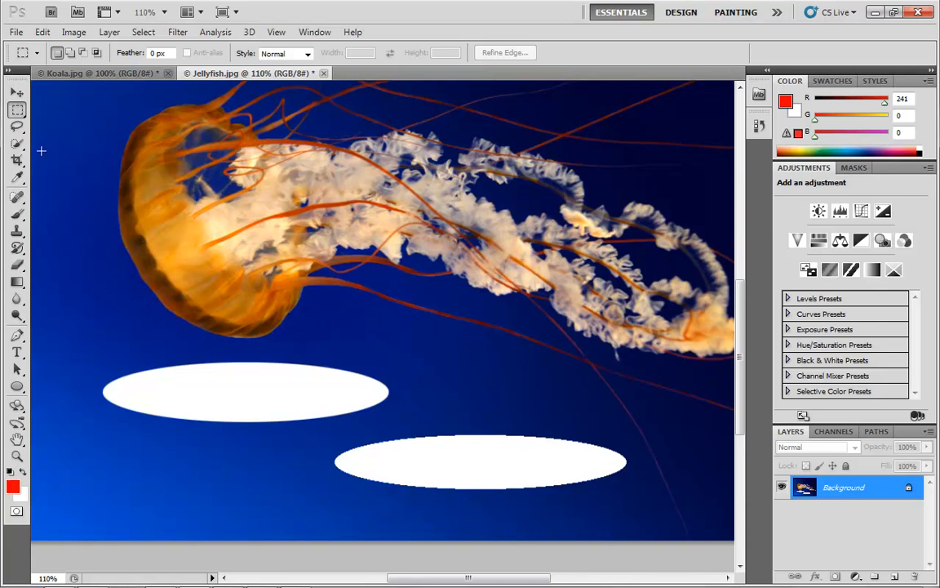
{"action": "left_click_drag", "start_coordinate": [441, 347], "coordinate": [570, 409]}
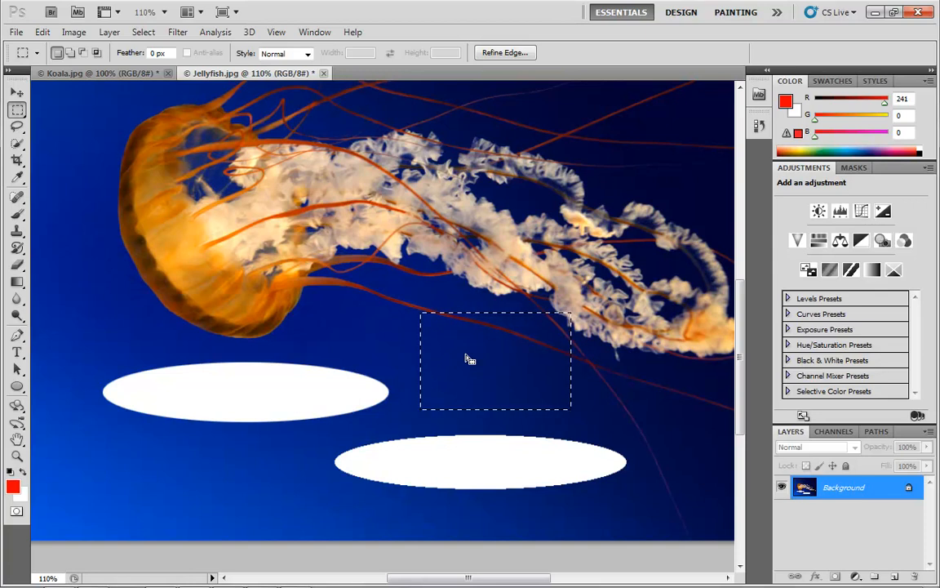
{"action": "left_click_drag", "start_coordinate": [469, 359], "coordinate": [164, 470]}
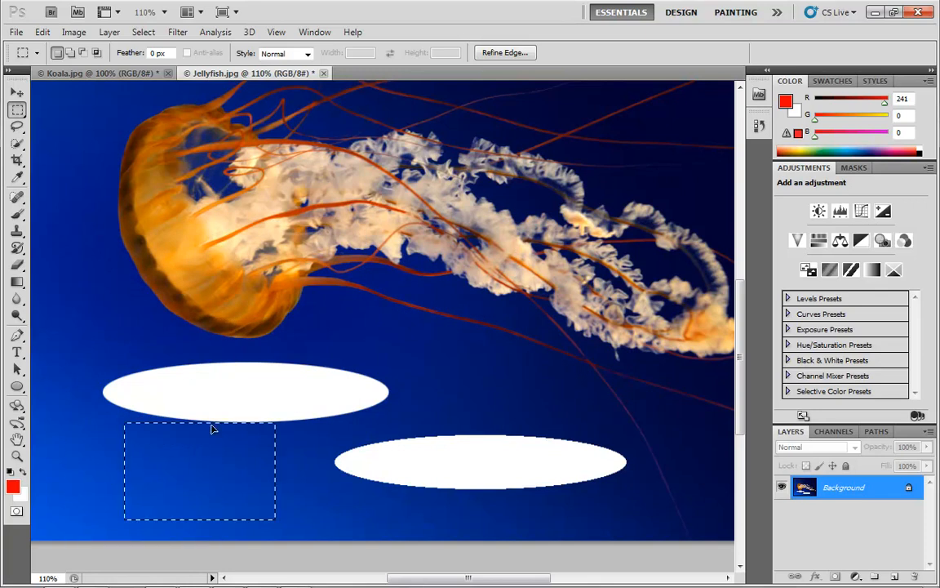
{"action": "left_click_drag", "start_coordinate": [211, 428], "coordinate": [464, 318]}
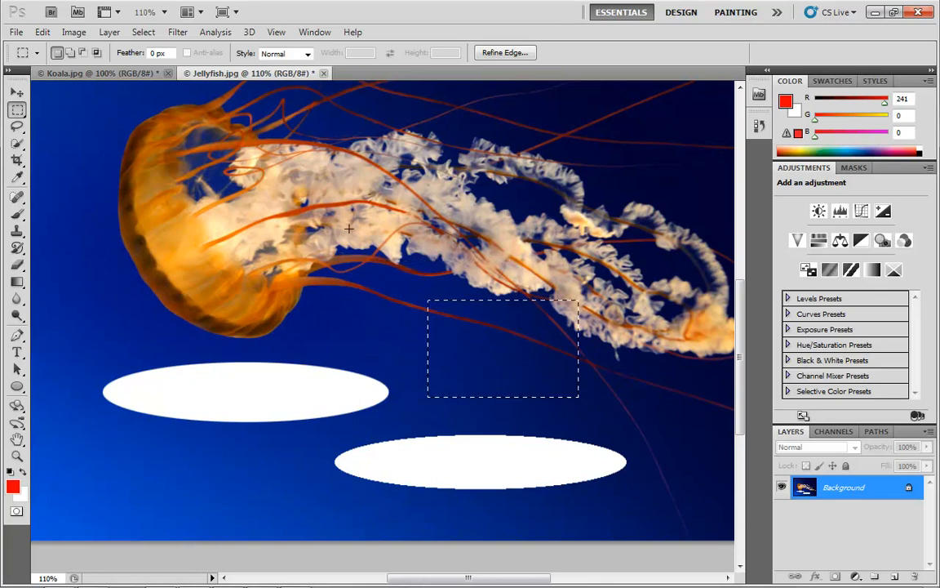
{"action": "mouse_move", "coordinate": [339, 209]}
{"action": "left_mouse_down"}
{"action": "mouse_move", "coordinate": [409, 293]}
{"action": "mouse_move", "coordinate": [530, 343]}
{"action": "left_mouse_up"}
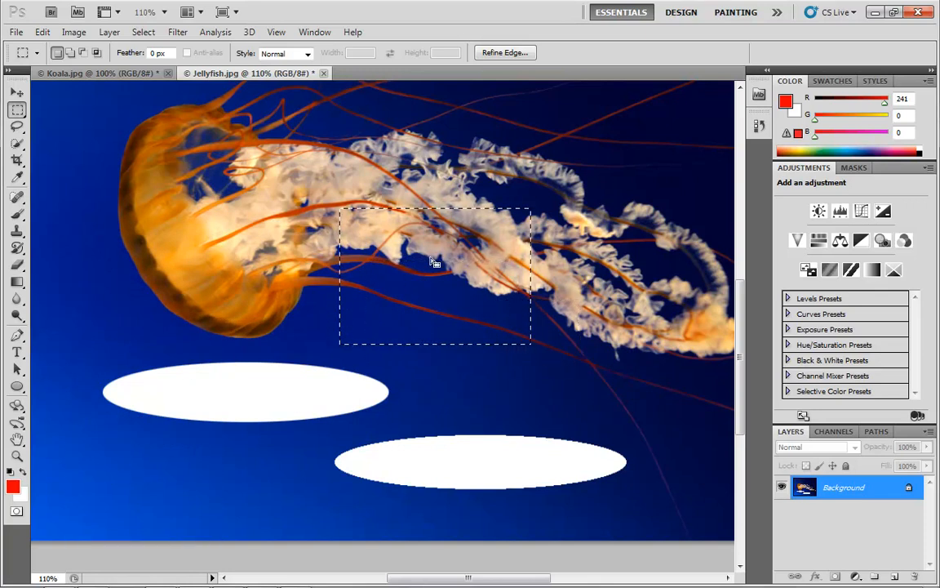
{"action": "left_click_drag", "start_coordinate": [435, 262], "coordinate": [492, 267]}
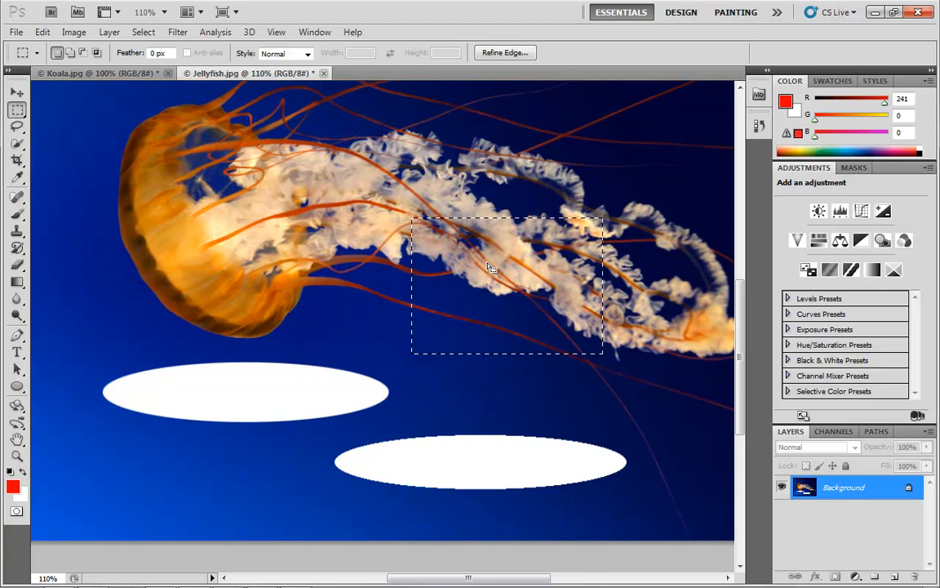
Try moving the selected tentacle area's pixels with the Move Tool, undo the move, and deselect the rectangle.
{"action": "left_click", "coordinate": [16, 93]}
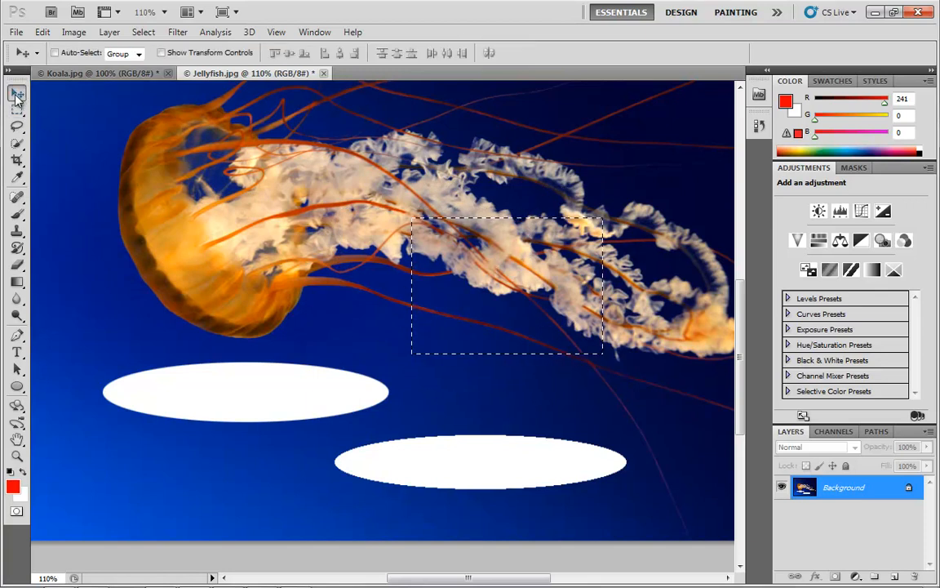
{"action": "left_click_drag", "start_coordinate": [462, 274], "coordinate": [506, 279]}
{"action": "key", "text": "ctrl+d"}
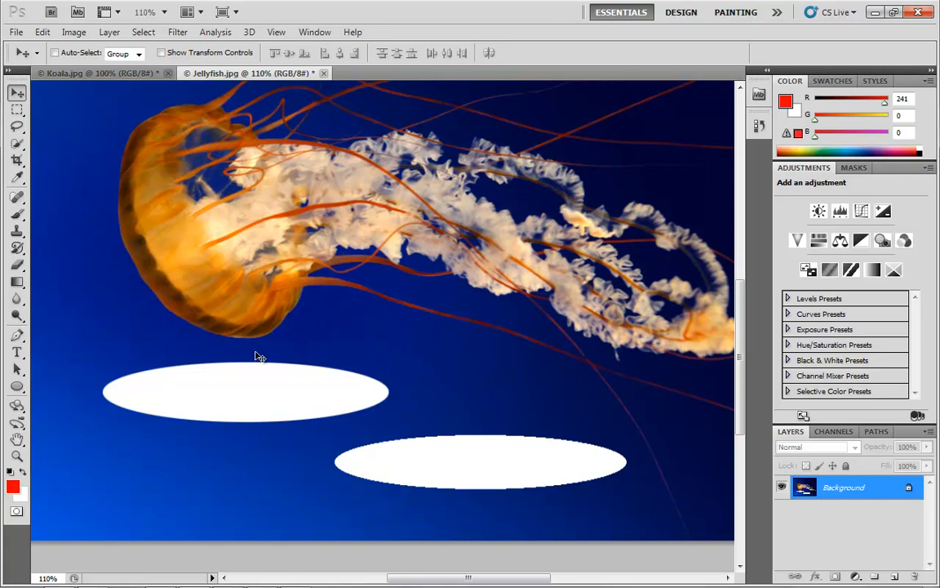
Select a single row of pixels across the middle of the jellyfish with the Single Row Marquee Tool.
{"action": "left_click", "coordinate": [16, 109]}
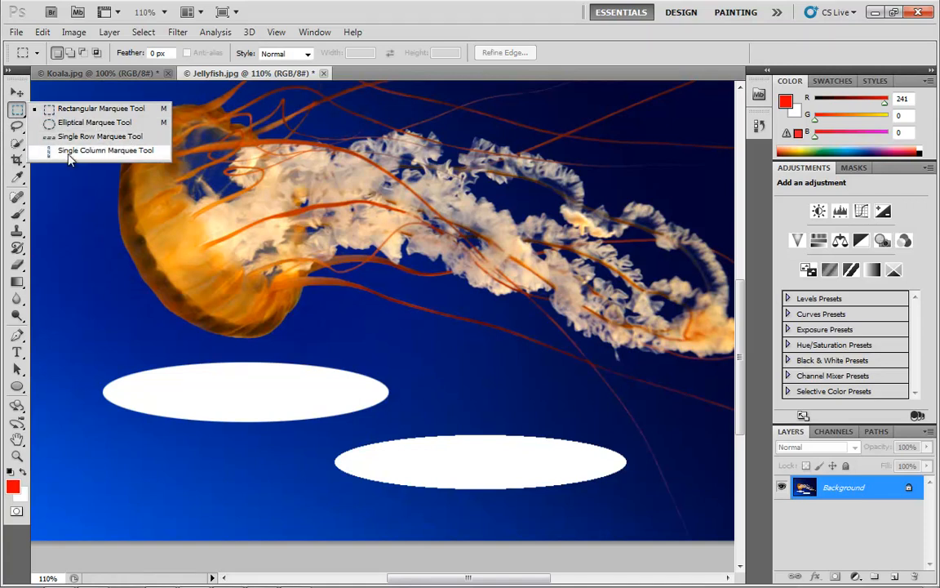
{"action": "left_click", "coordinate": [102, 137]}
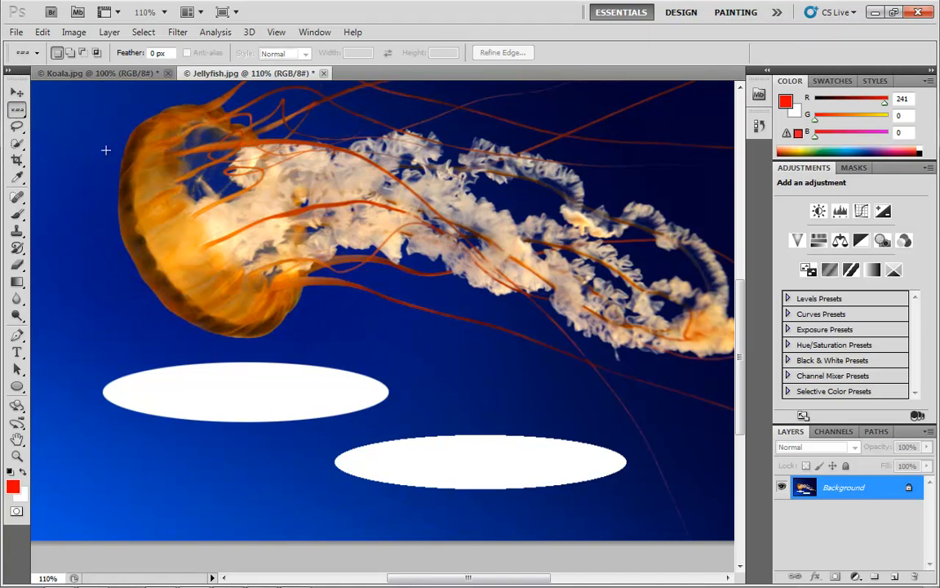
{"action": "left_click", "coordinate": [136, 224]}
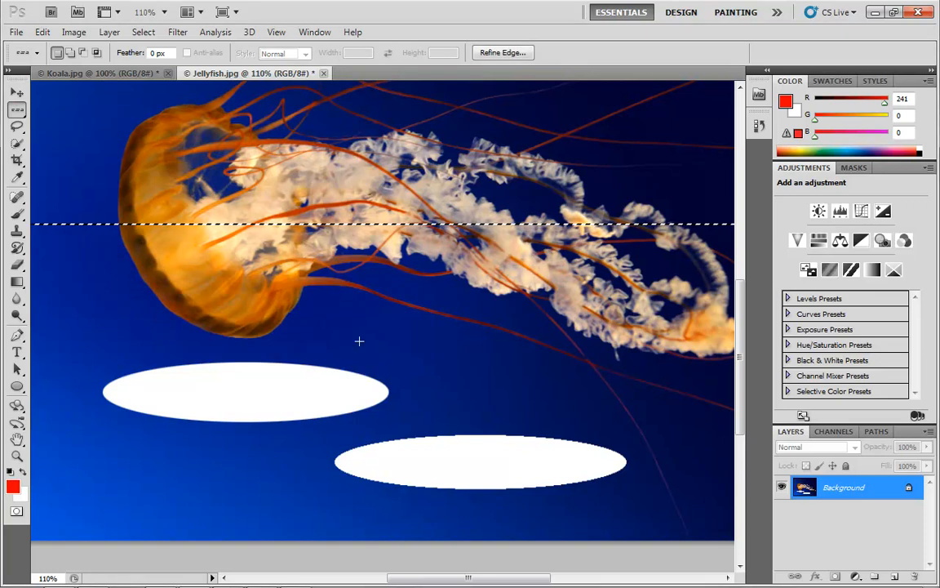
{"action": "scroll", "coordinate": [359, 338], "scroll_direction": "down", "scroll_amount": 4}
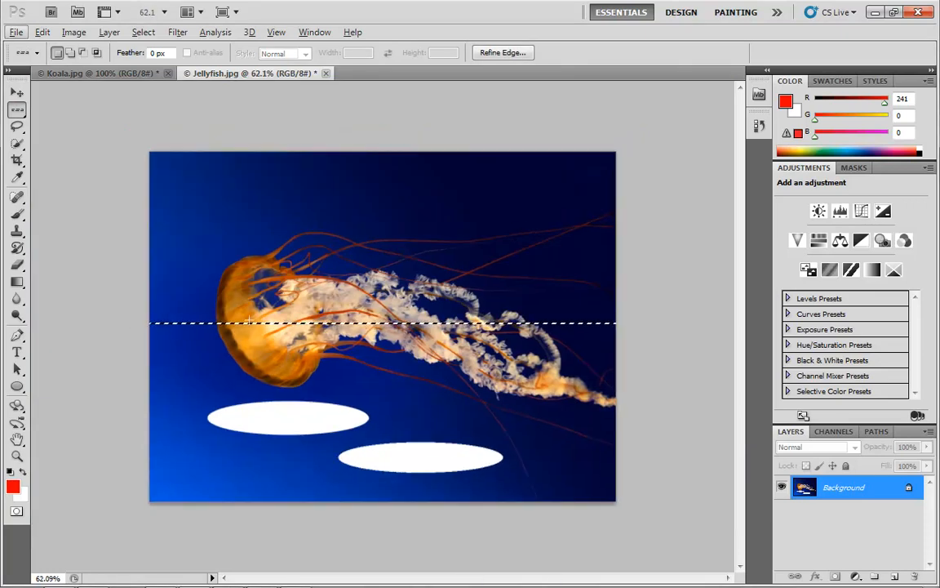
Select a single column of pixels in the blue background beside the jellyfish's bell with the Single Column Marquee Tool.
{"action": "right_click", "coordinate": [16, 109]}
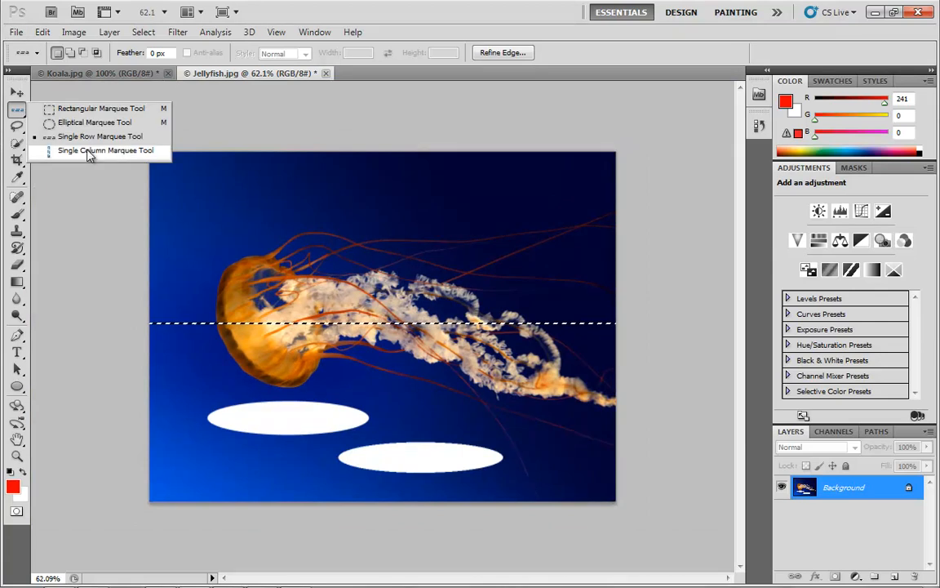
{"action": "left_click", "coordinate": [90, 150]}
{"action": "left_click", "coordinate": [202, 202]}
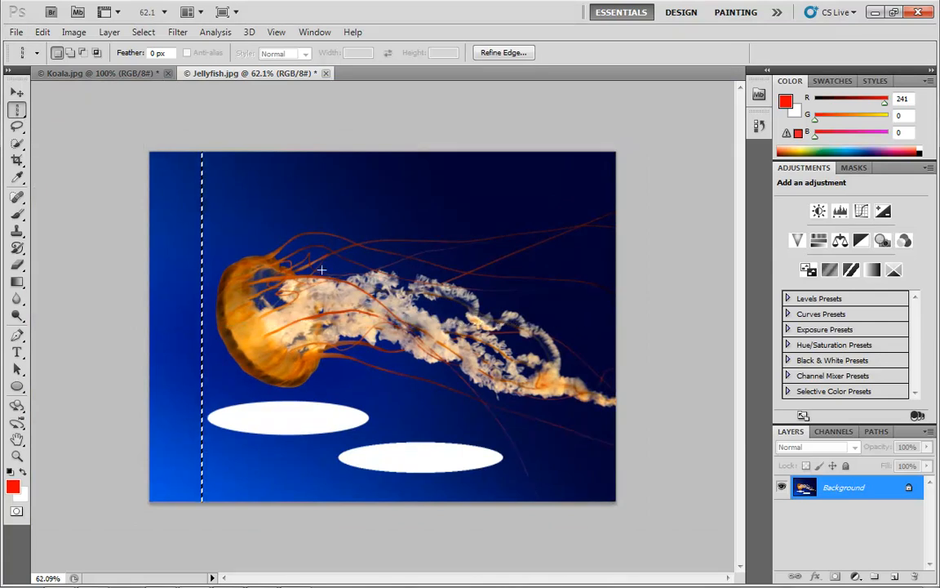
Examine the width of the column selection at pixel level and switch back to the Rectangular Marquee Tool.
{"action": "scroll", "coordinate": [286, 245], "scroll_direction": "up", "scroll_amount": 5}
{"action": "scroll", "coordinate": [22, 292], "scroll_direction": "up", "scroll_amount": 1}
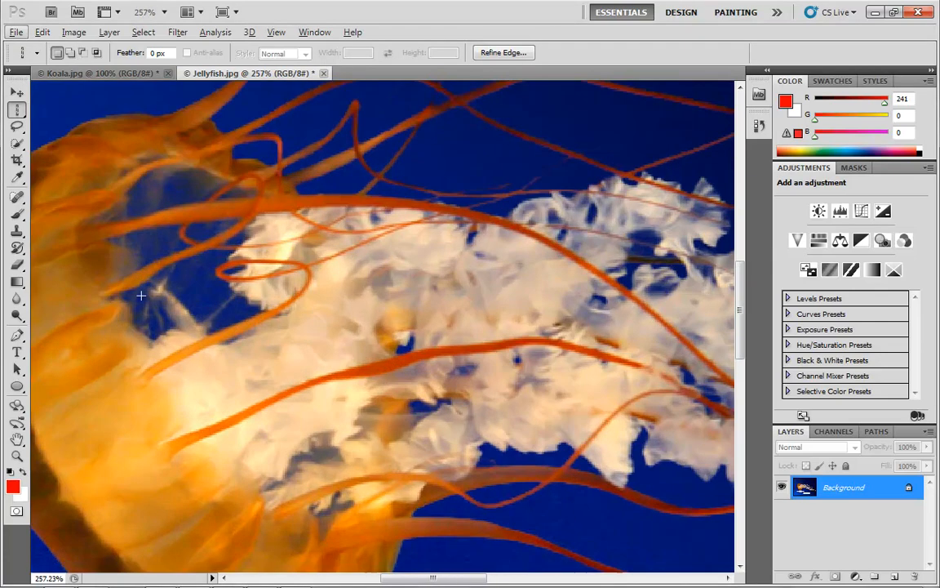
{"action": "left_click_drag", "start_coordinate": [147, 260], "coordinate": [282, 273]}
{"action": "scroll", "coordinate": [277, 273], "scroll_direction": "up", "scroll_amount": 8}
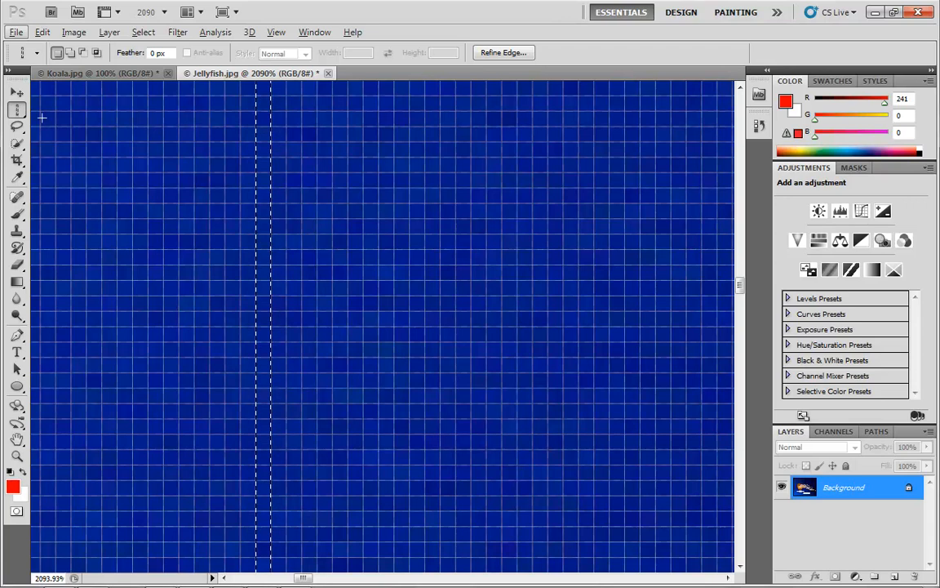
{"action": "key", "text": "v"}
{"action": "scroll", "coordinate": [340, 243], "scroll_direction": "down", "scroll_amount": 4}
{"action": "scroll", "coordinate": [342, 246], "scroll_direction": "down", "scroll_amount": 8}
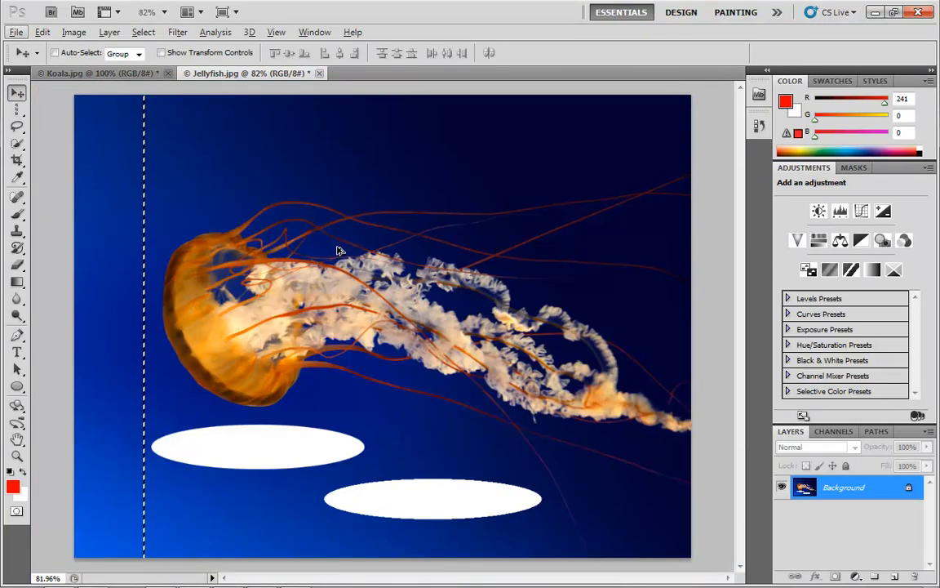
{"action": "left_click", "coordinate": [16, 109]}
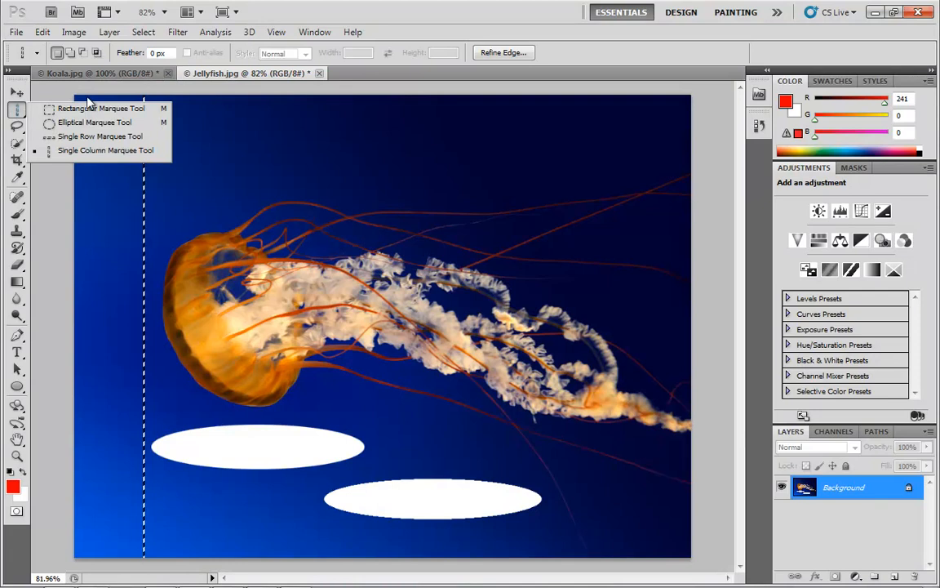
{"action": "left_click", "coordinate": [94, 107]}
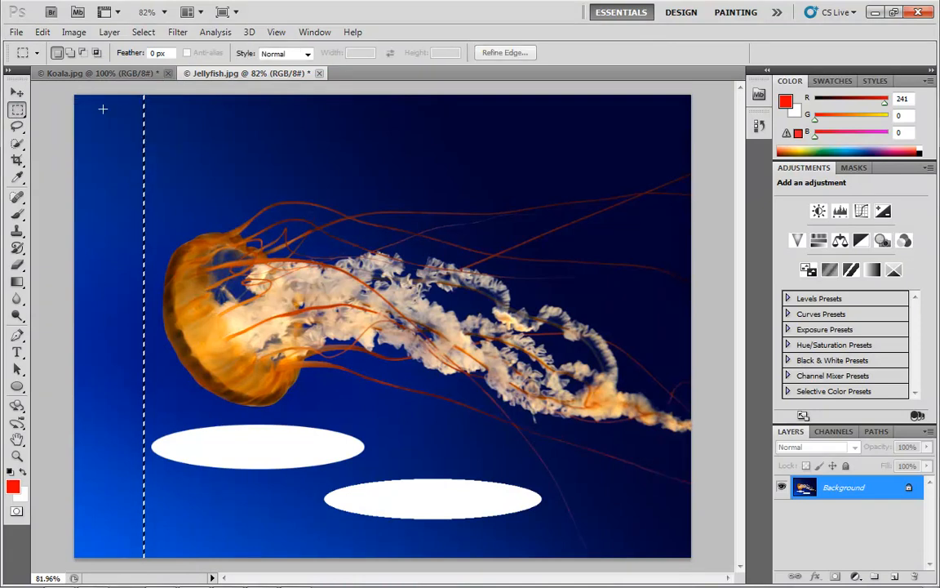